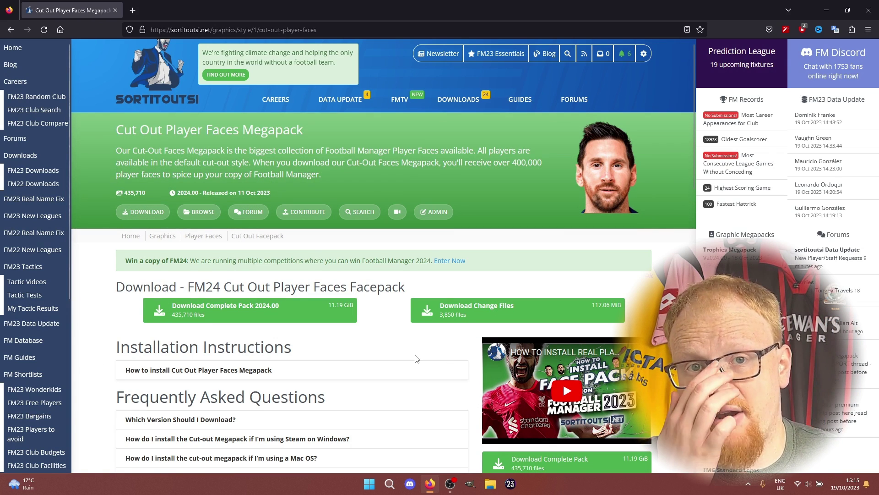
- Download the initial torrent of the Cut Out Player Faces Megapack, version 2024.00
mouse_move(216, 111)
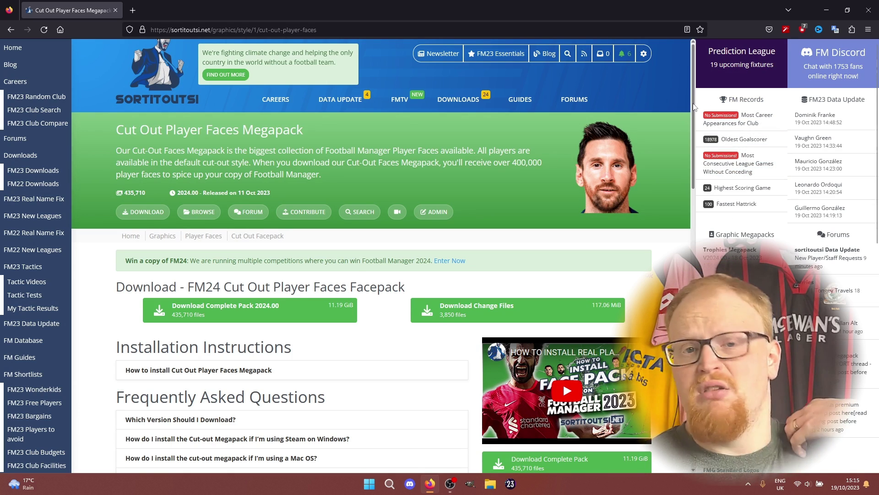
left_click_drag(689, 106, 687, 164)
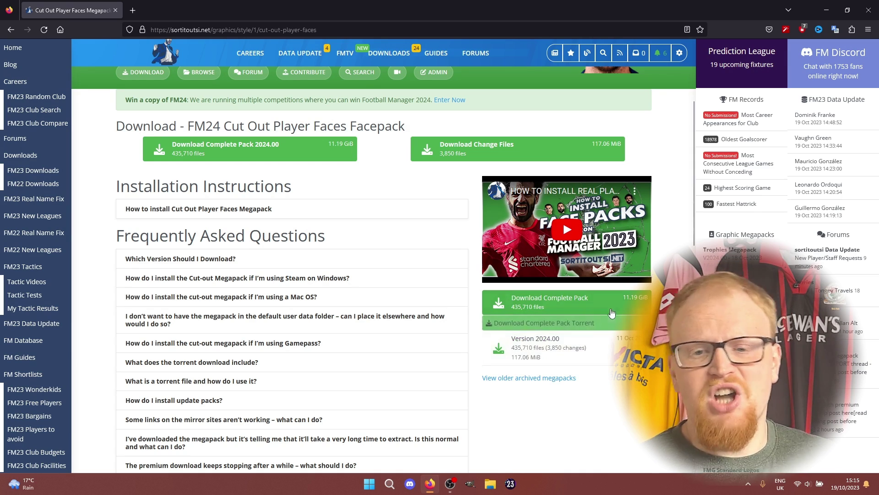
left_click(579, 330)
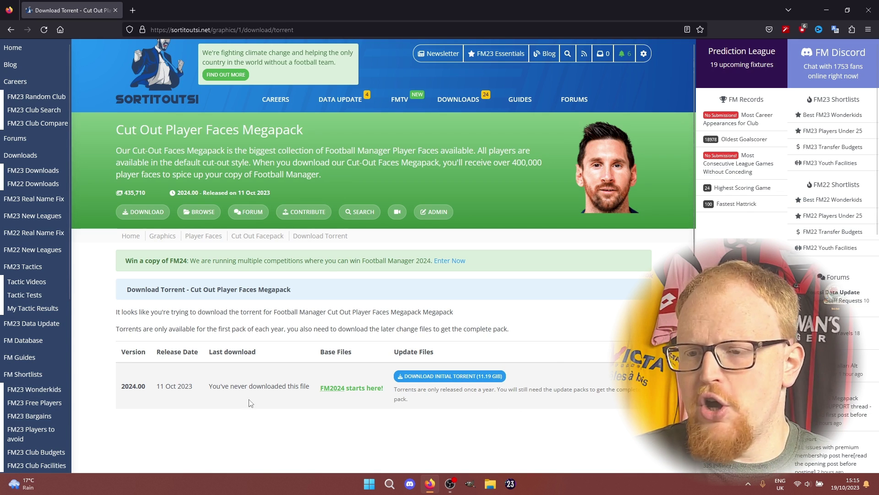
left_click(479, 380)
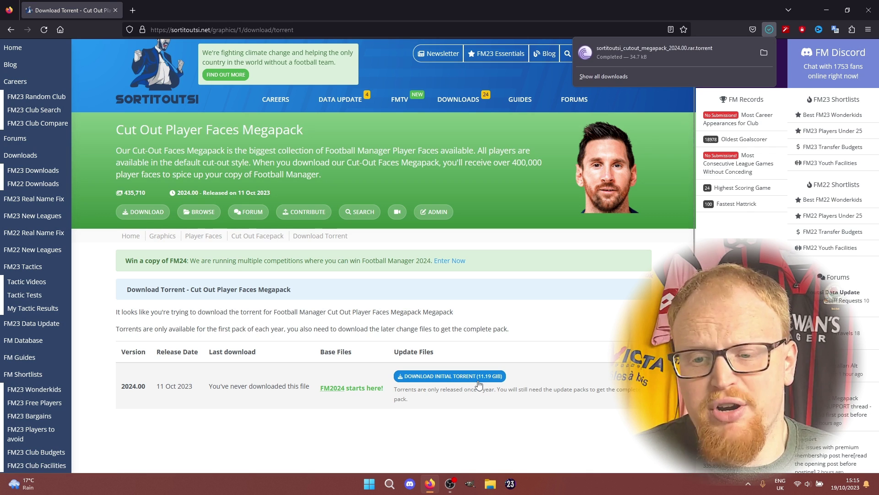
- Open the downloaded sortitoutsi_cutout_megapack_2024.00 torrent file in BitTorrent Web, add it with the default download location, and view the torrents list
left_click(764, 53)
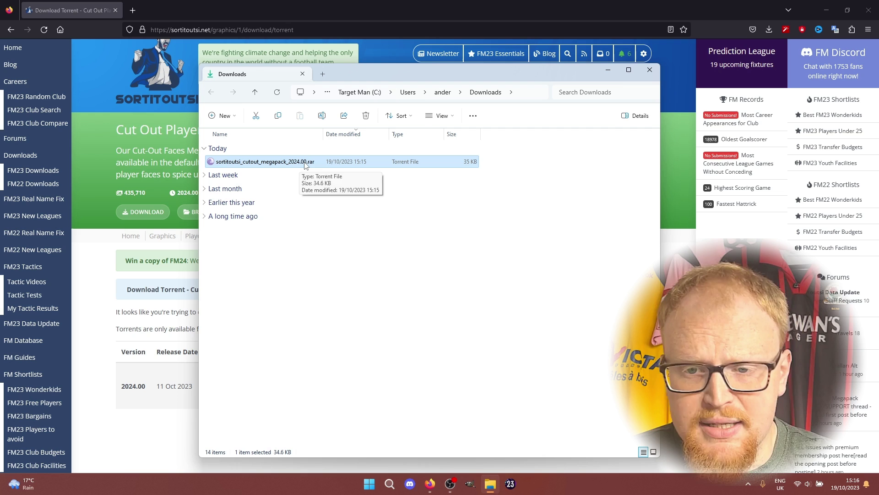
double_click(305, 162)
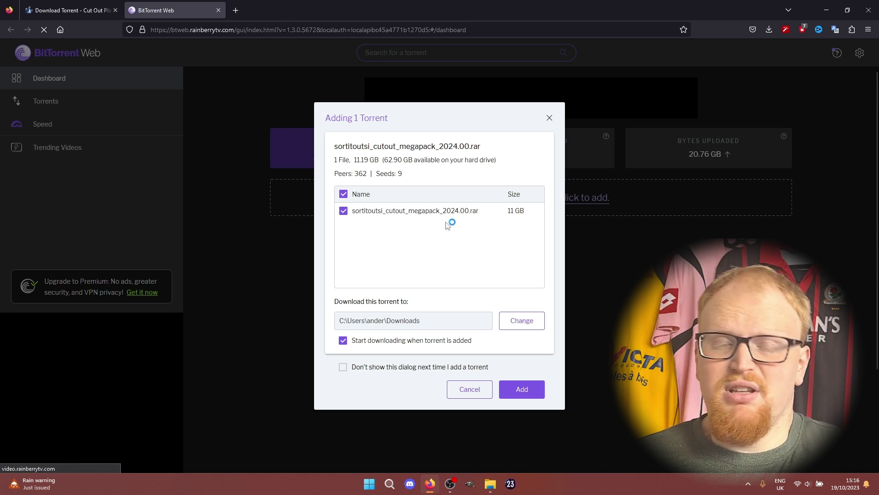
left_click(524, 396)
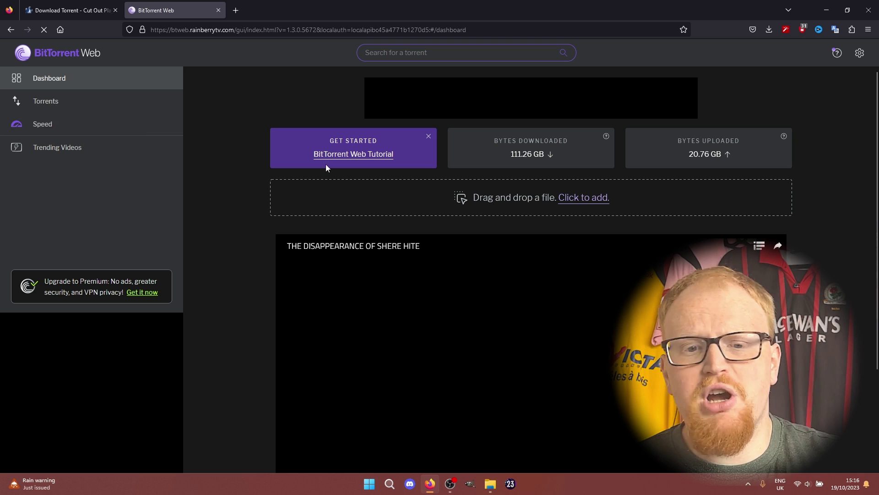
left_click(99, 107)
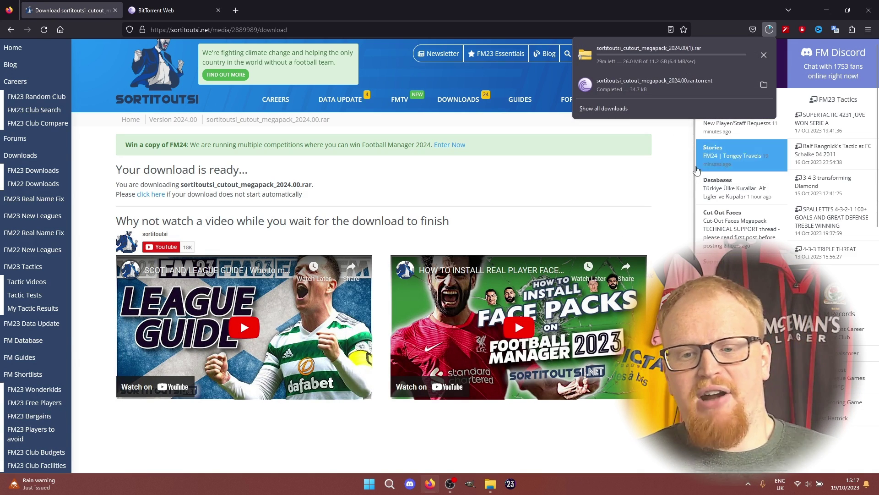
- Return to the Cut Out Player Faces page on sortitoutsi and start the Complete Pack 2024.00 download
left_click(689, 190)
scroll(689, 190, "down", 6)
scroll(716, 101, "up", 6)
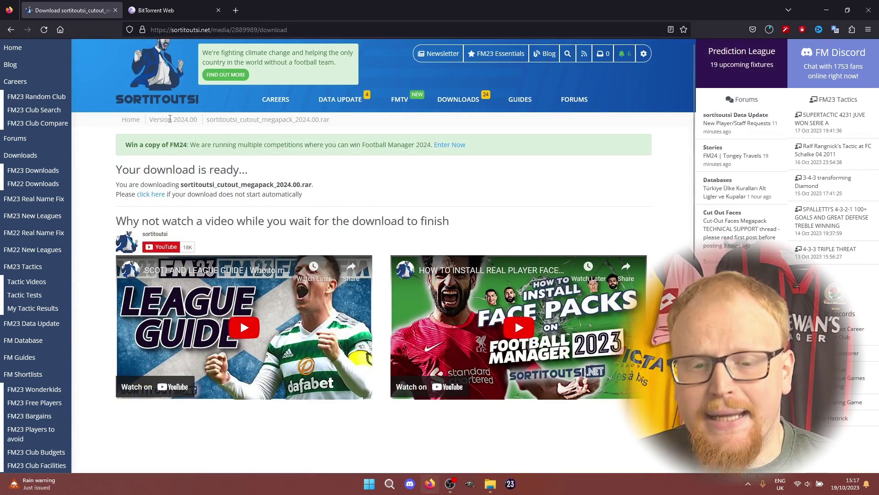
mouse_move(458, 99)
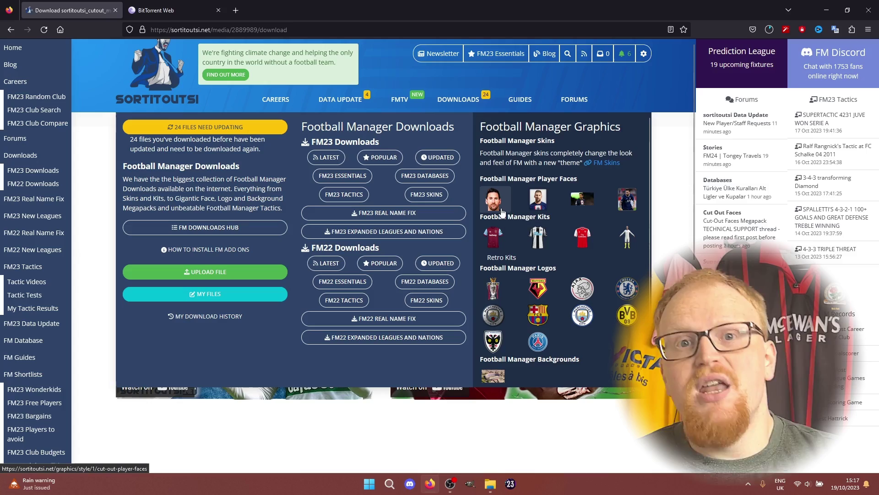
left_click(502, 209)
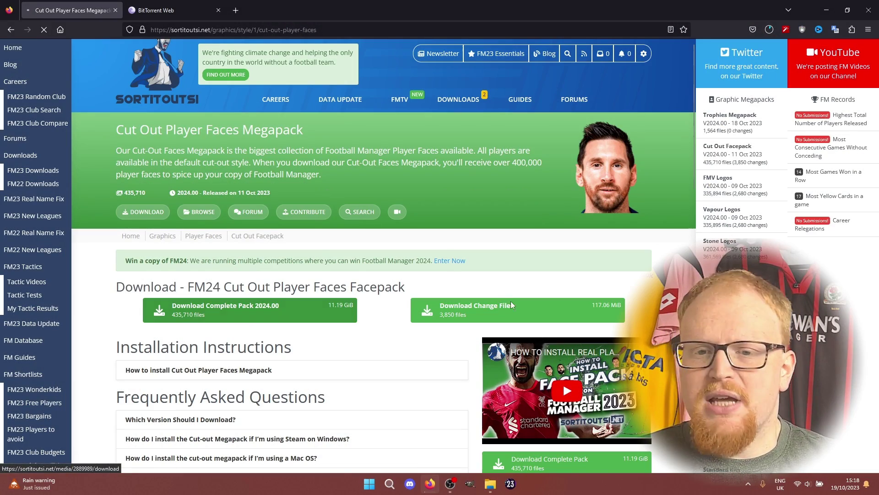
left_click(512, 305)
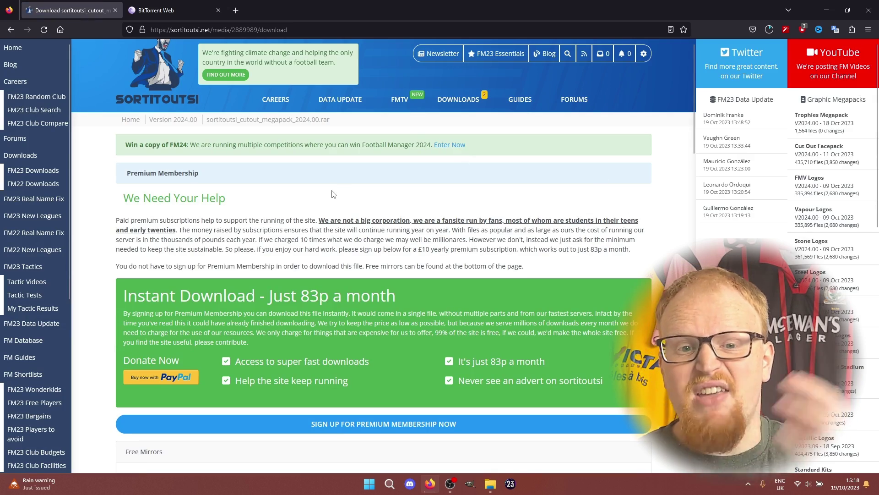
- Review the free mirrors for the 13 megapack parts and open the dfiles.eu link for part 1
scroll(691, 100, "down", 1)
left_click_drag(692, 101, 673, 216)
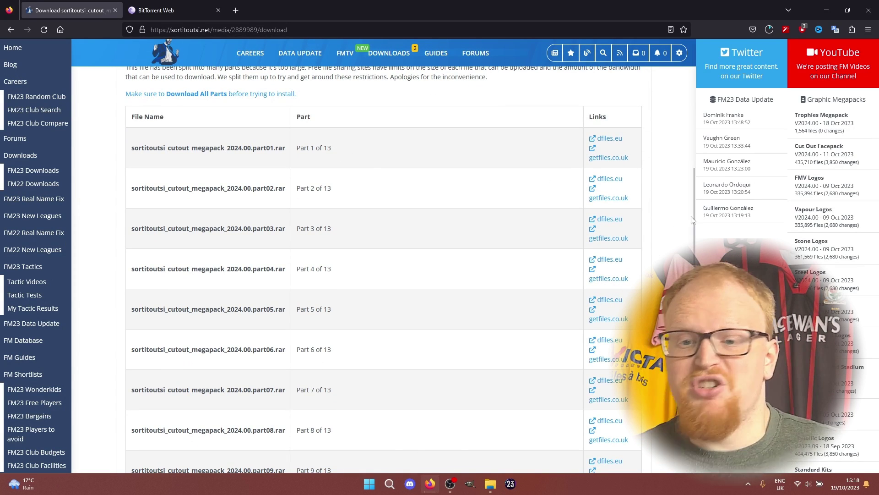
scroll(693, 220, "down", 10)
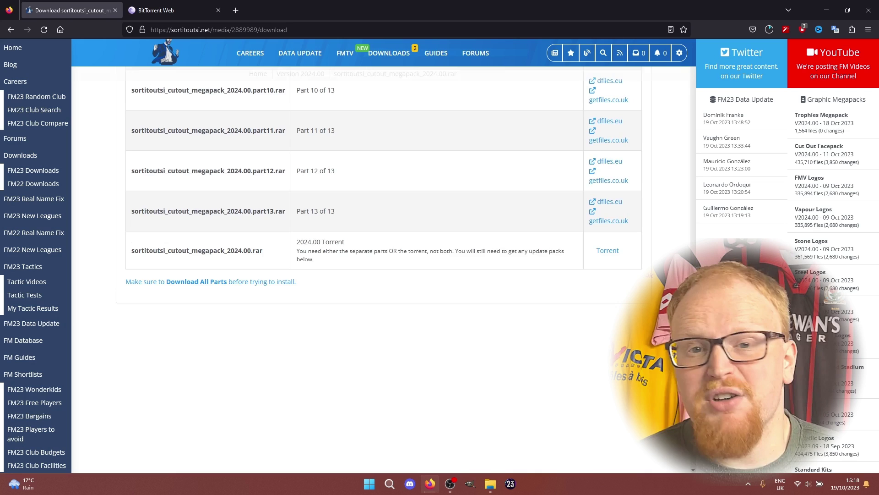
scroll(402, 288, "up", 1)
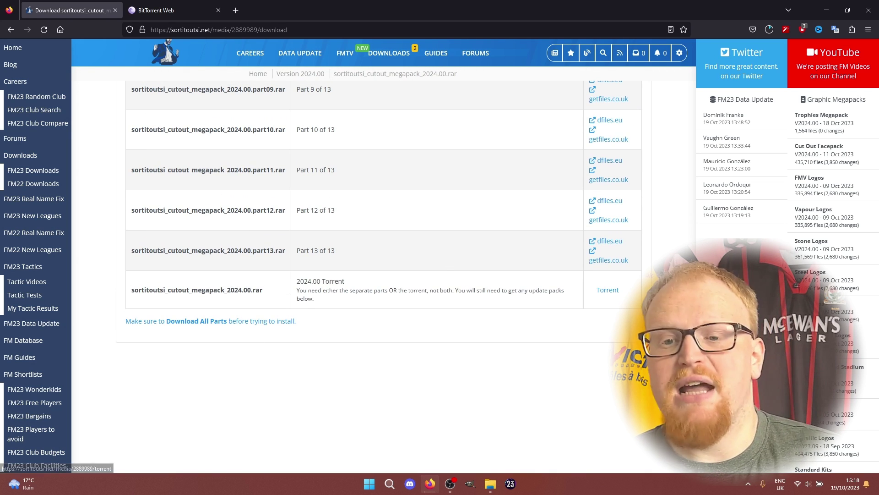
scroll(699, 201, "up", 10)
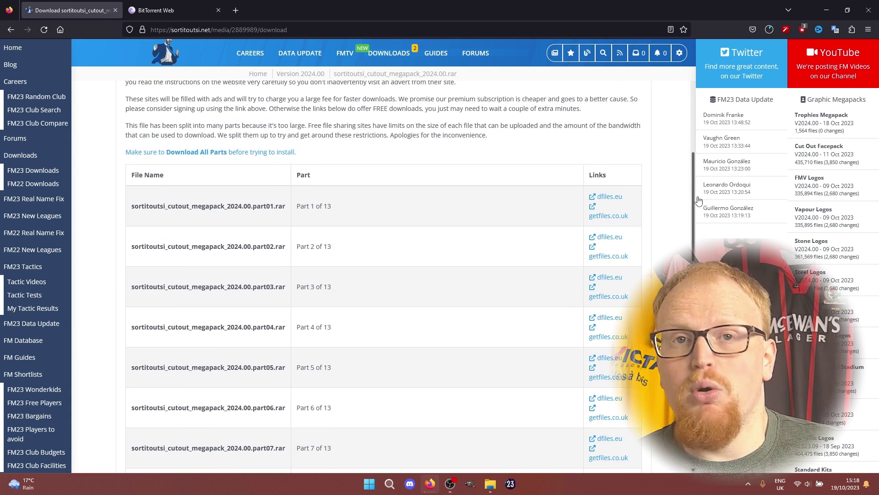
left_click(607, 198)
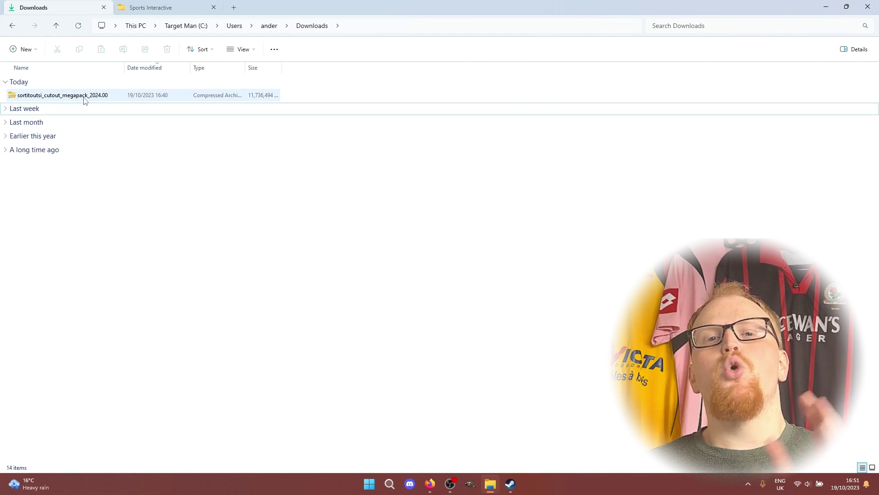
- In File Explorer, extract the sortitoutsi_cutout_megapack_2024.00 archive with 7-Zip into a folder of the same name
left_click(85, 96)
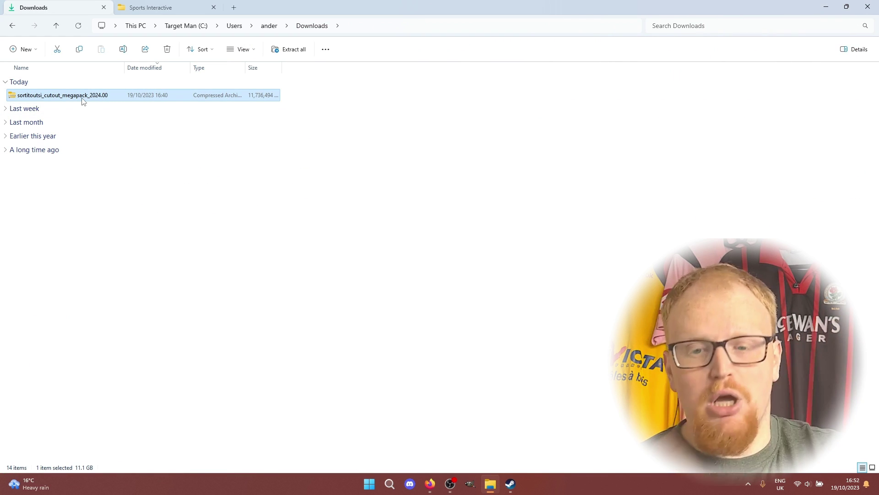
right_click(101, 100)
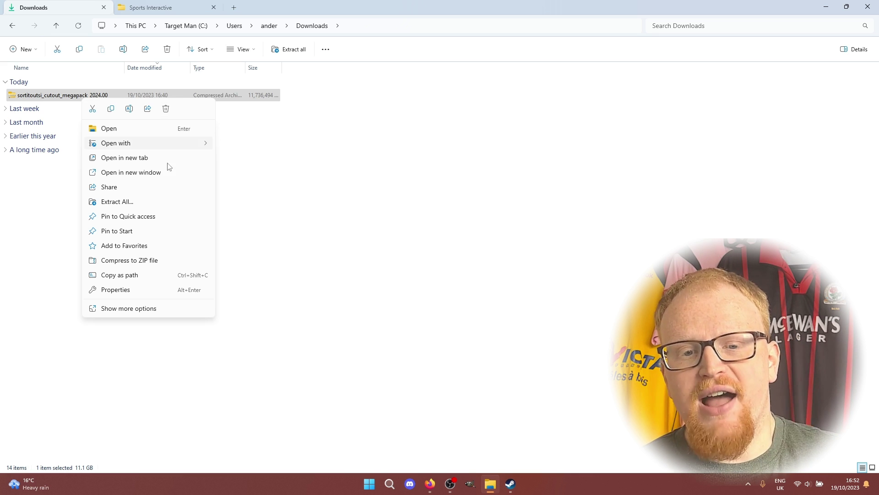
left_click(129, 307)
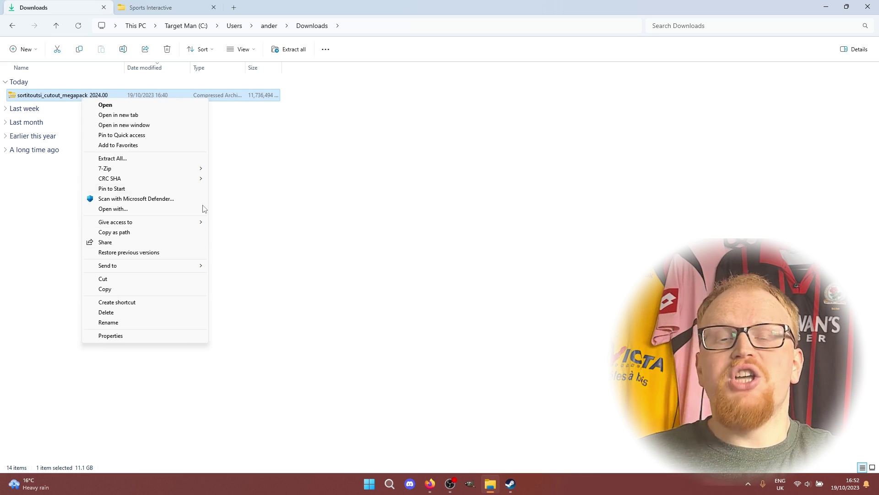
mouse_move(203, 169)
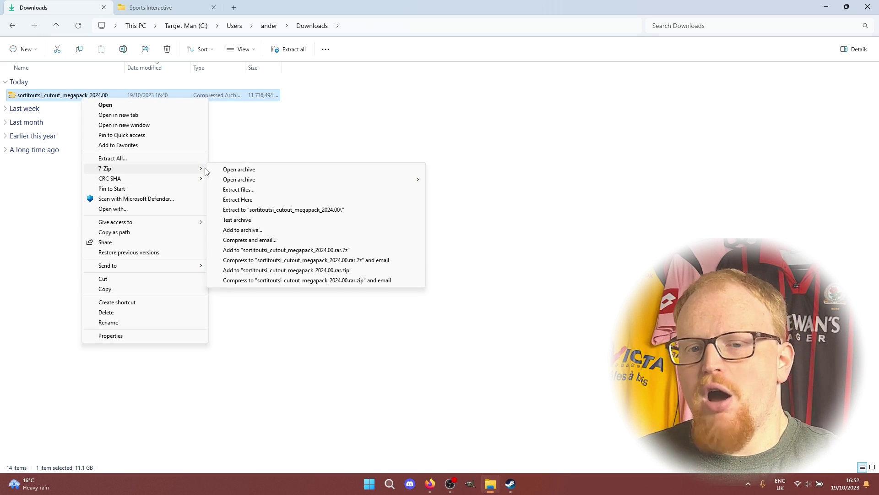
left_click(279, 211)
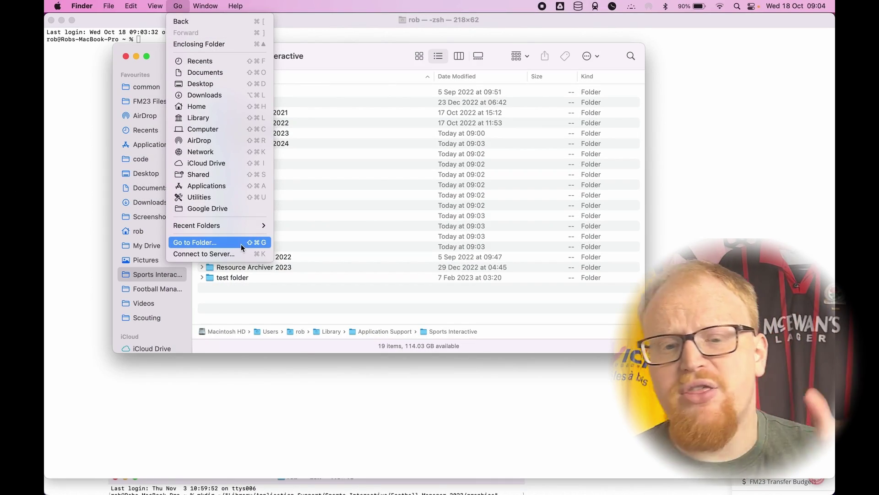
- In Finder on the Mac, enter ~/Library/Application Support/Sports Interactive/Football Manager 2024 as the folder to go to
left_click(240, 244)
type("~")
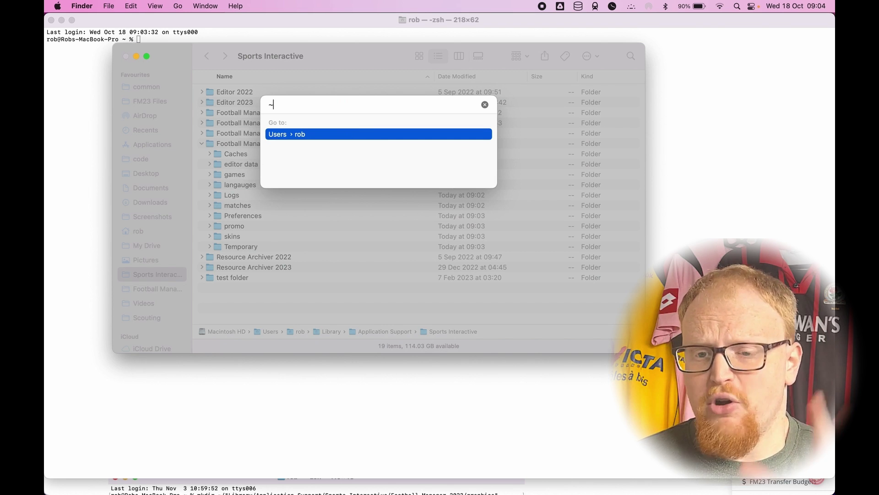
type("/Ap")
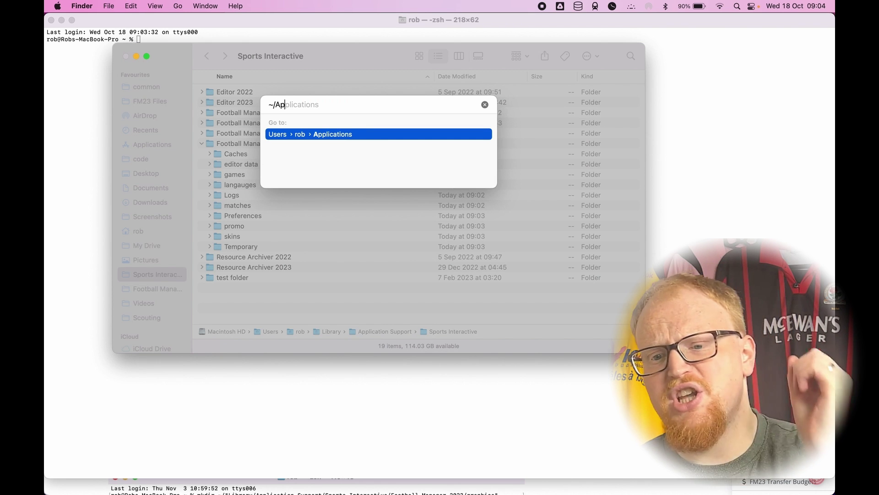
type("plications")
key("super+a")
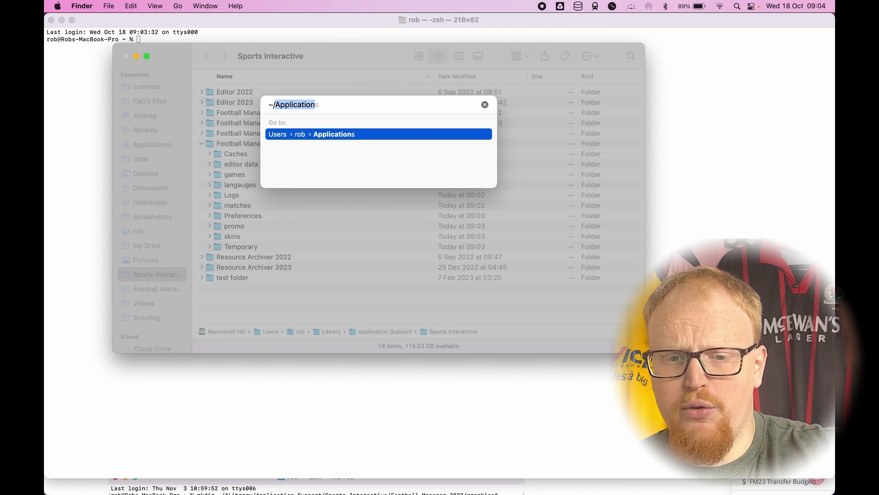
type("~/Library/")
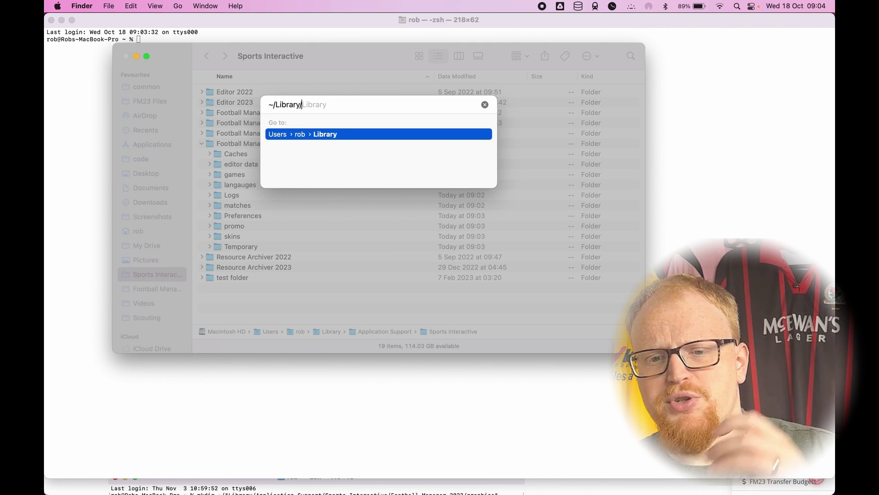
type("Application S")
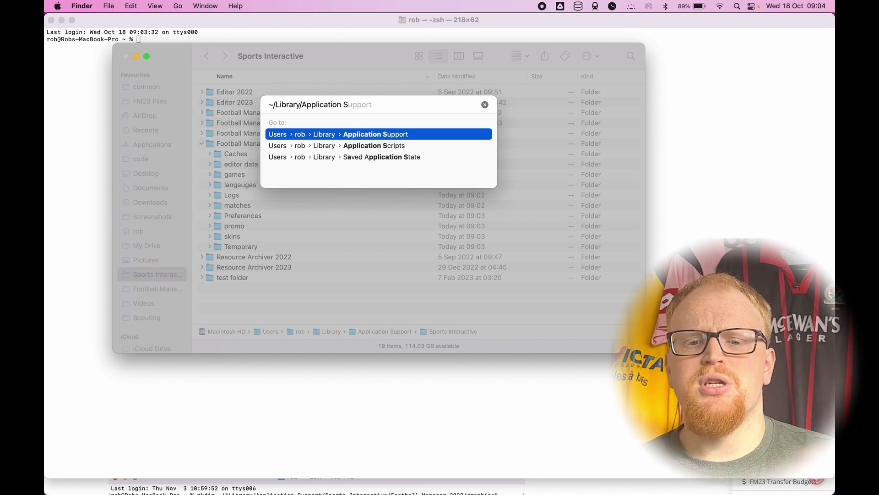
type("upport/")
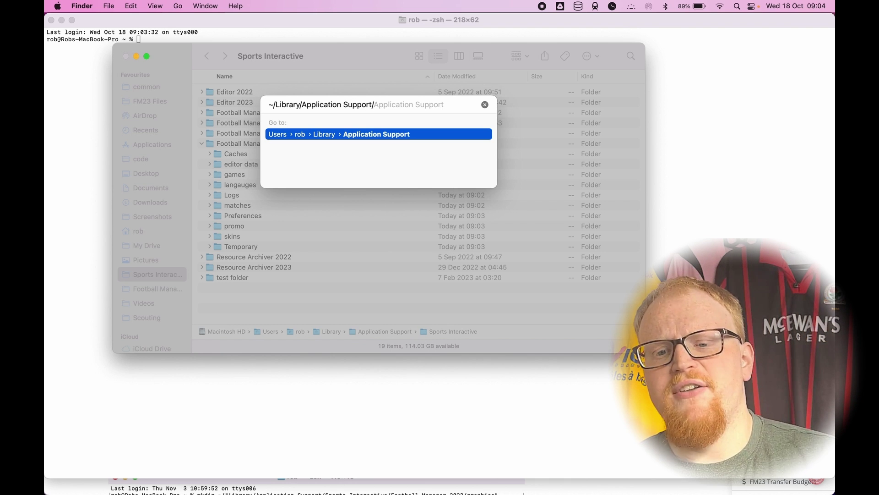
type("Sports")
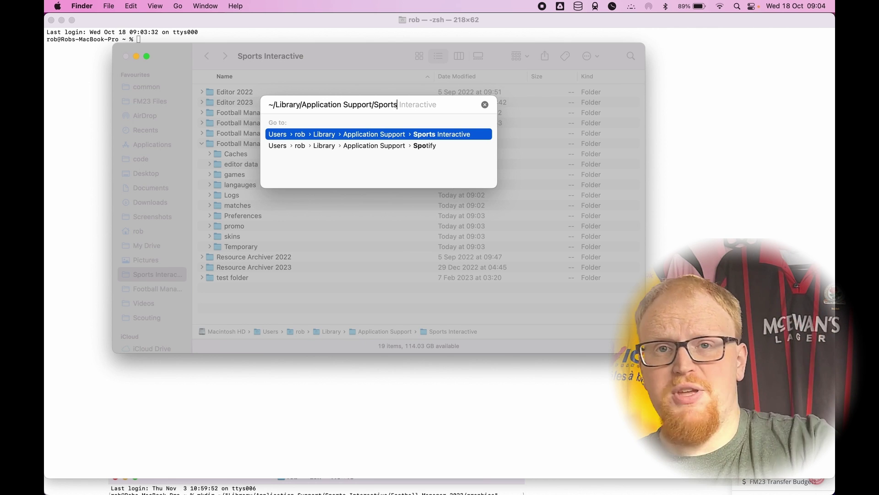
key("Tab")
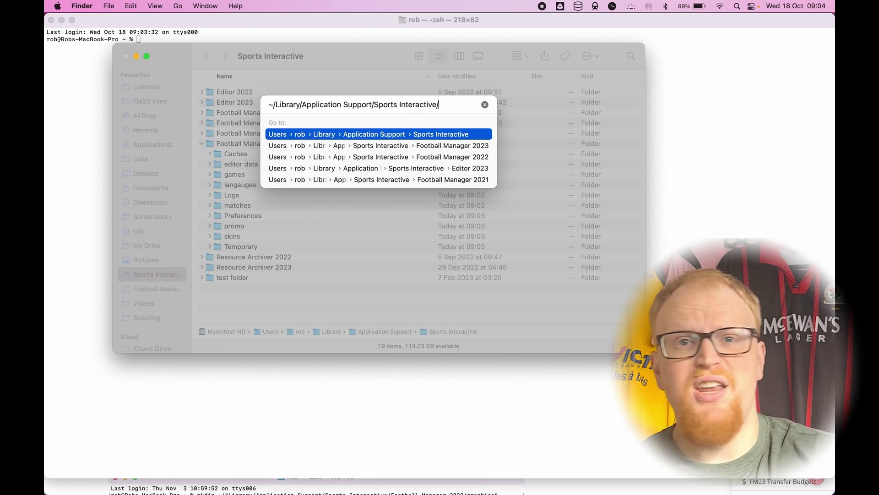
type("Football Manager")
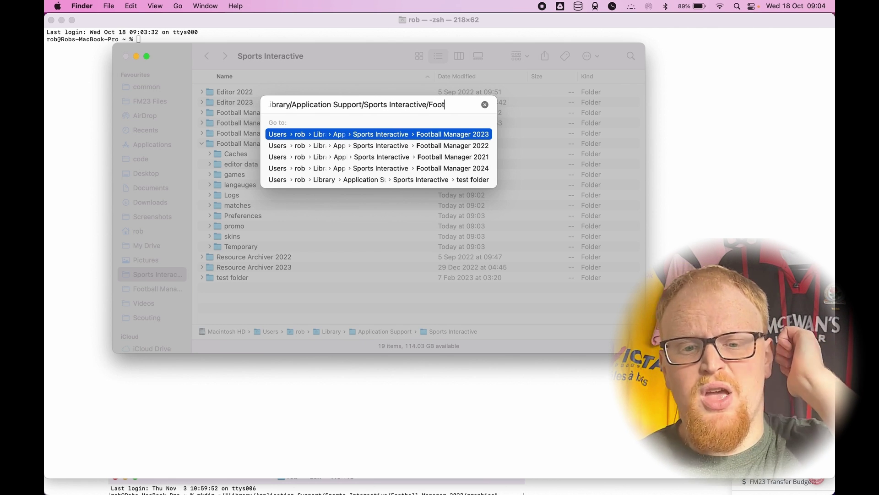
type(" 2024")
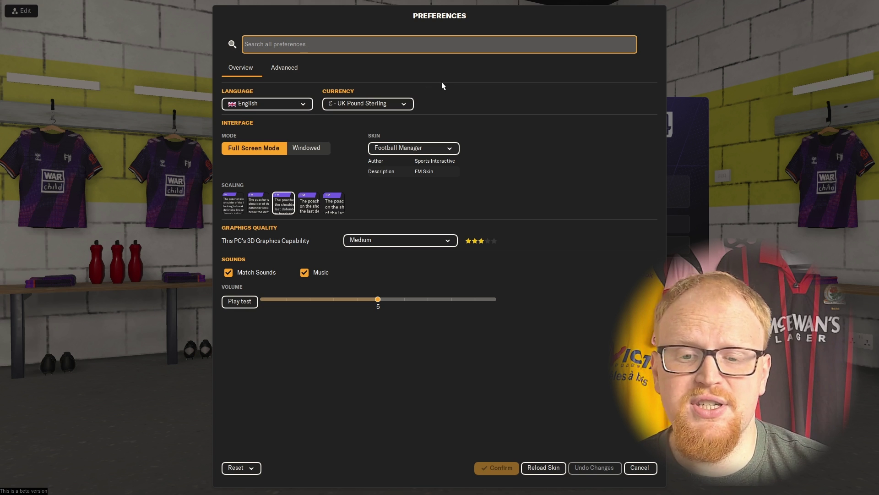
- In Football Manager's preferences, show the advanced General settings and find the Location setting for saved files
left_click(287, 74)
left_click(637, 70)
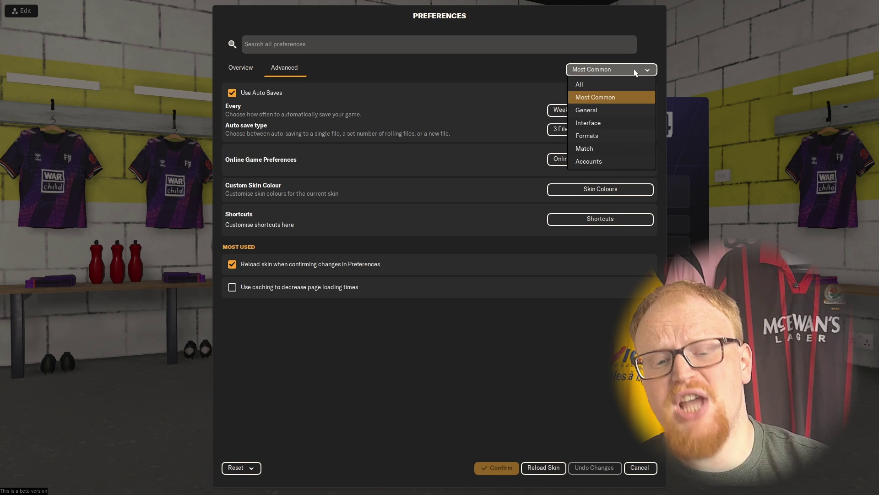
left_click(604, 111)
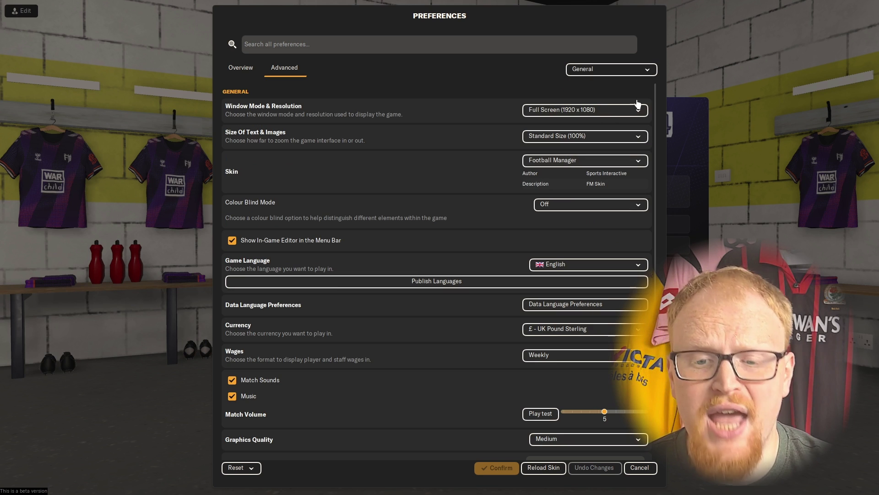
left_click_drag(657, 106, 594, 273)
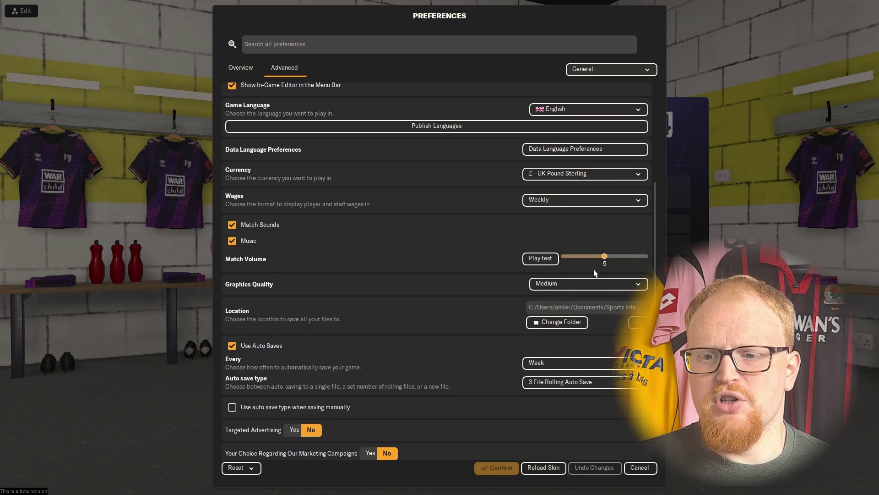
- Show the folder choices for the saved-files Location setting and close them without choosing another folder
left_click(567, 322)
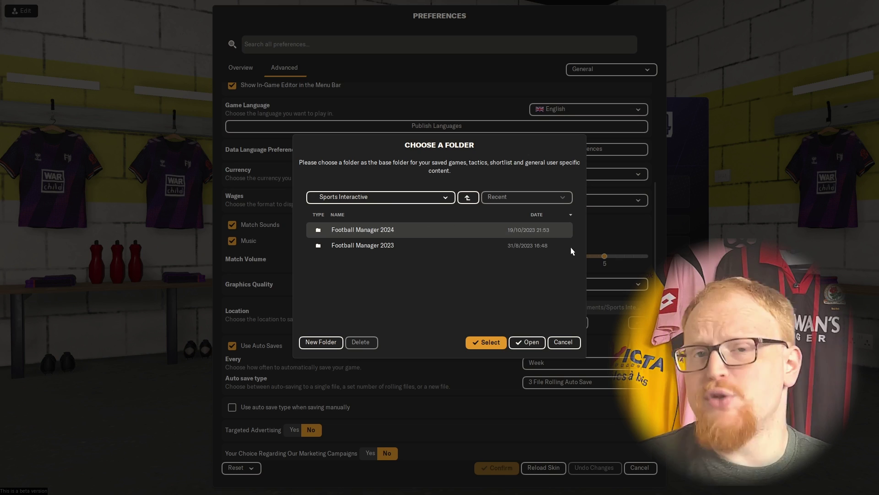
left_click(563, 344)
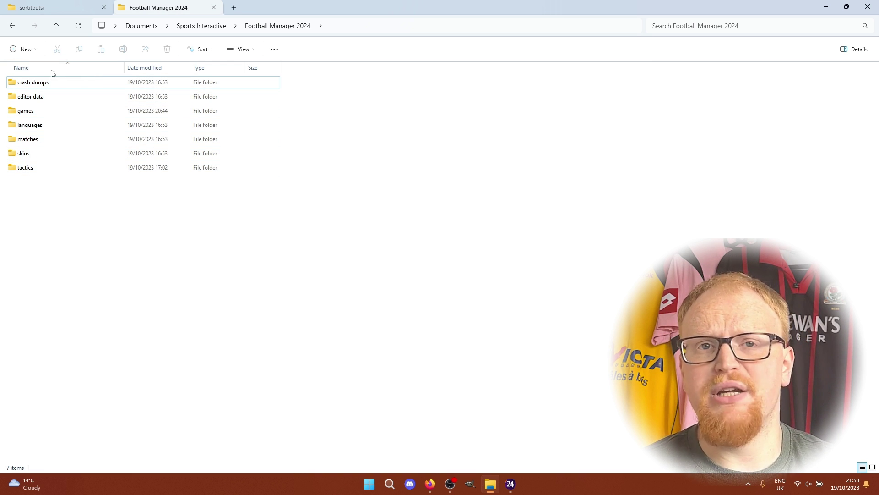
- In File Explorer, create a folder named graphics inside Documents > Sports Interactive > Football Manager 2024
left_click(32, 52)
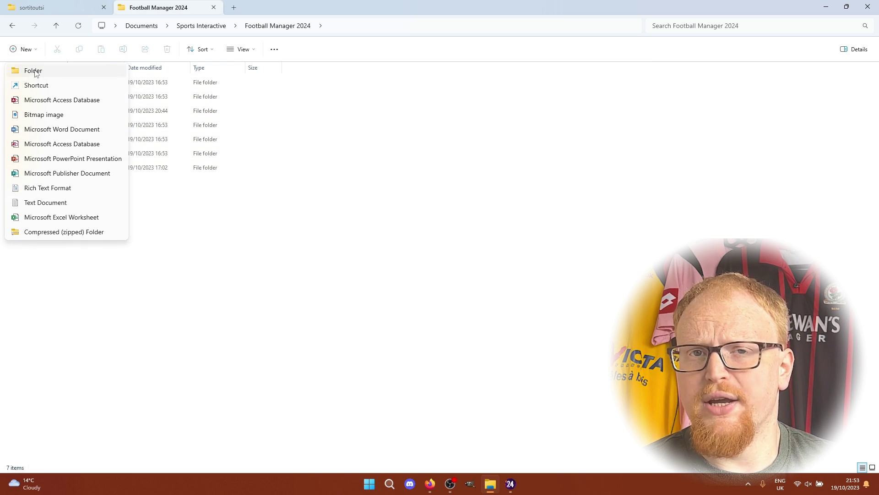
left_click(36, 73)
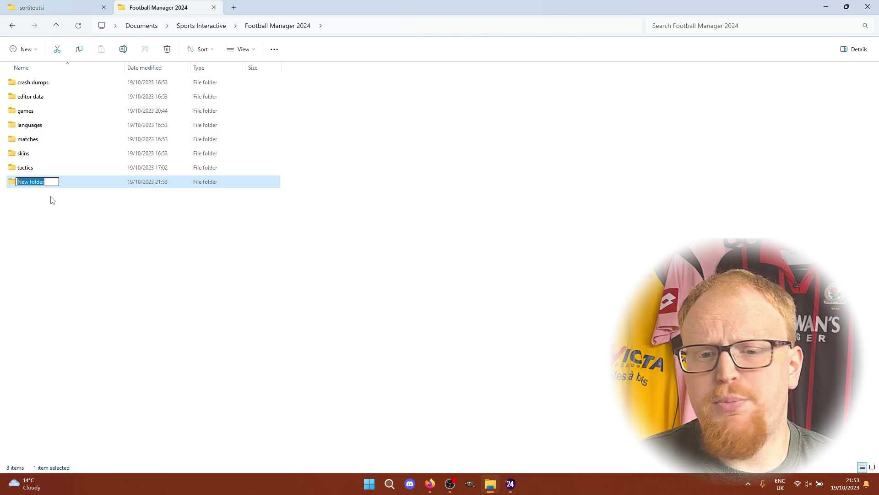
type("grap")
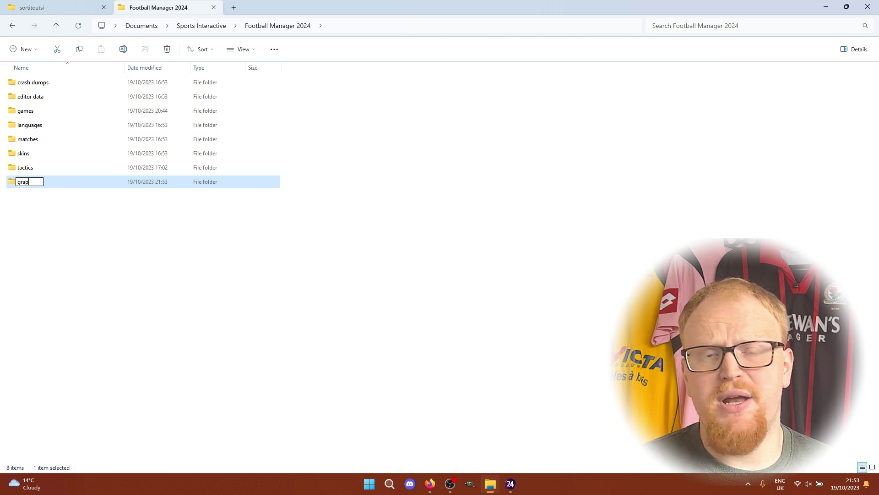
type("hics")
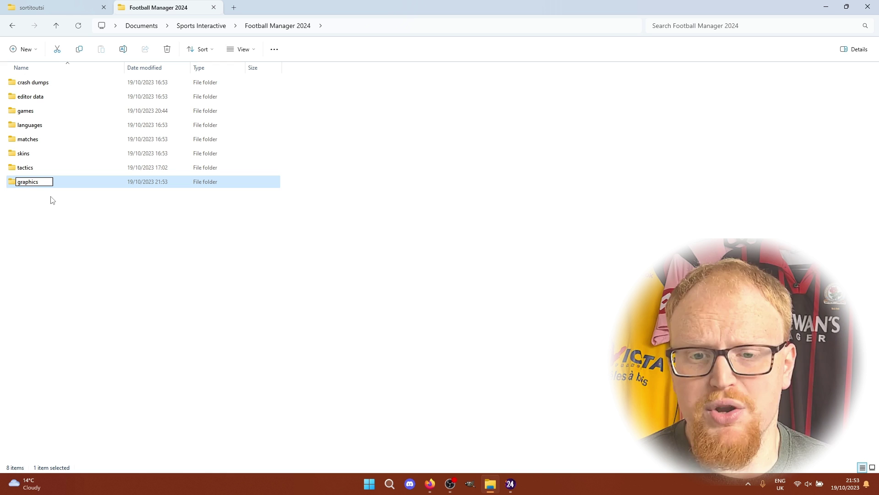
left_click(51, 199)
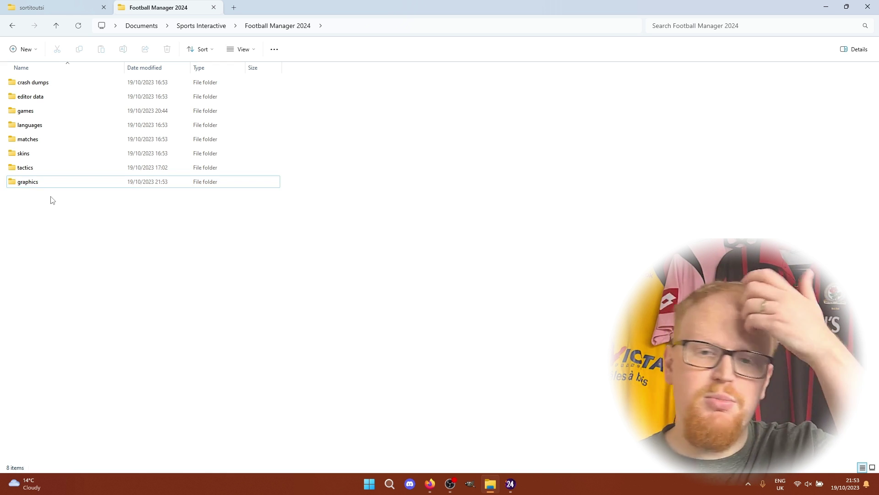
- Create a folder named faces inside the new graphics folder
double_click(51, 183)
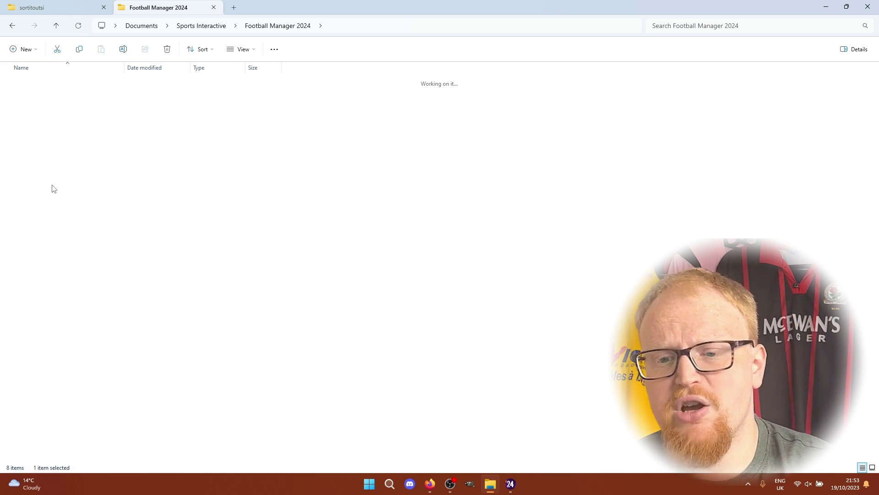
left_click(34, 52)
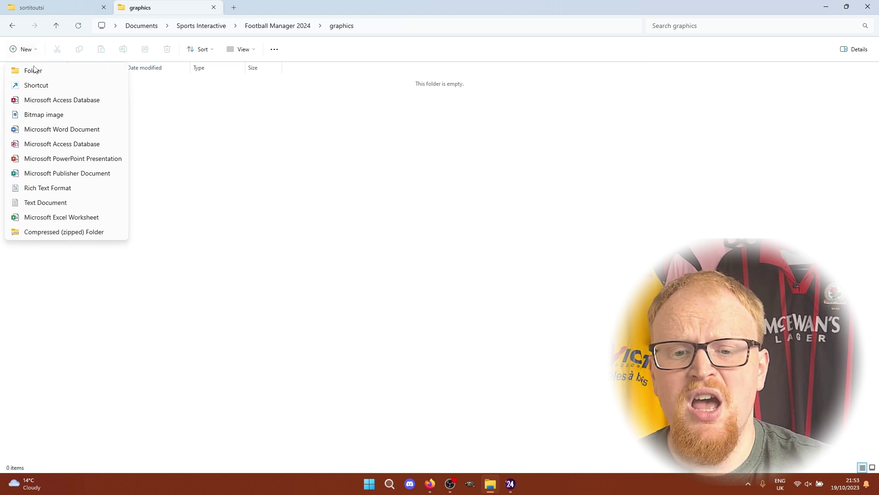
left_click(35, 71)
type("faces")
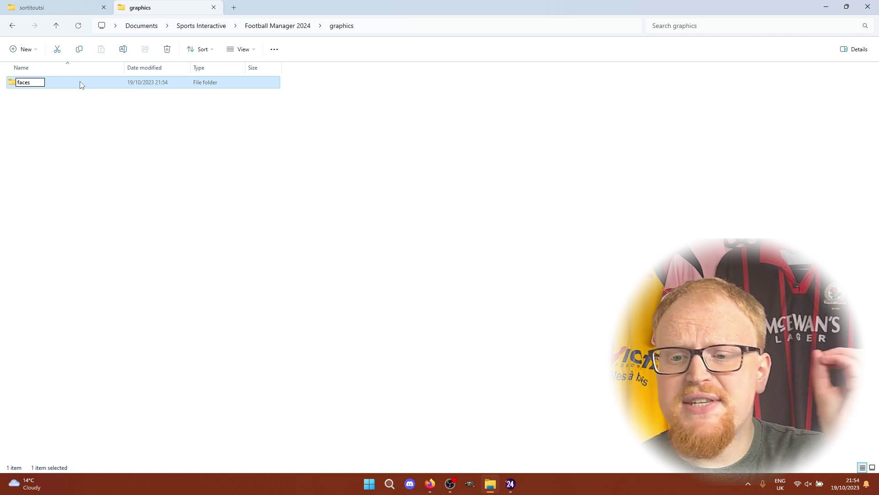
key("Return")
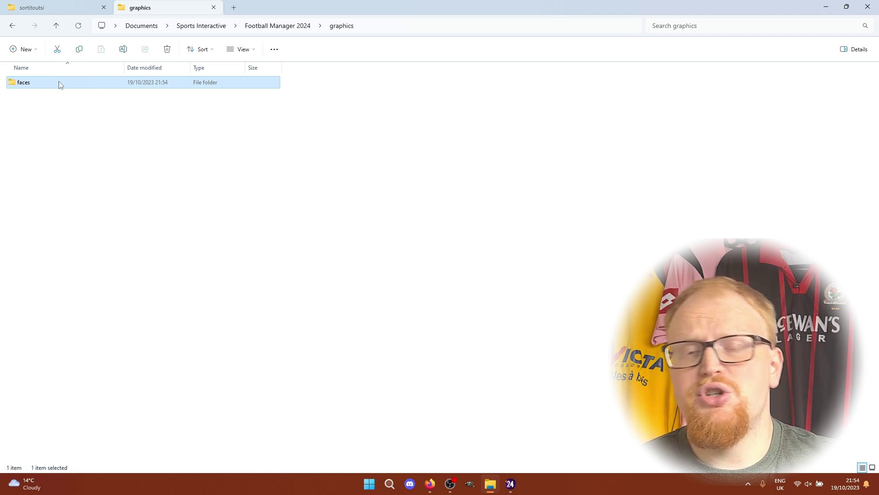
- Put the iconfaces and faces folders from the extracted sortitoutsi folder into the new graphics > faces folder
double_click(46, 87)
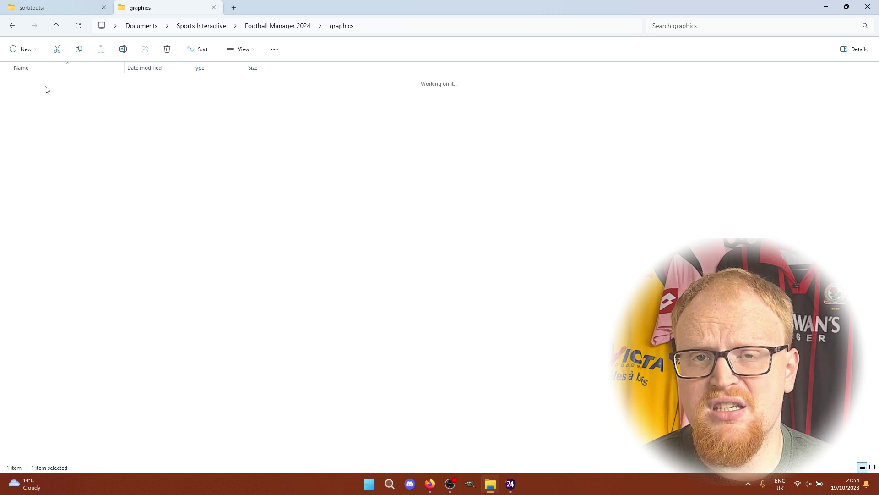
left_click(63, 3)
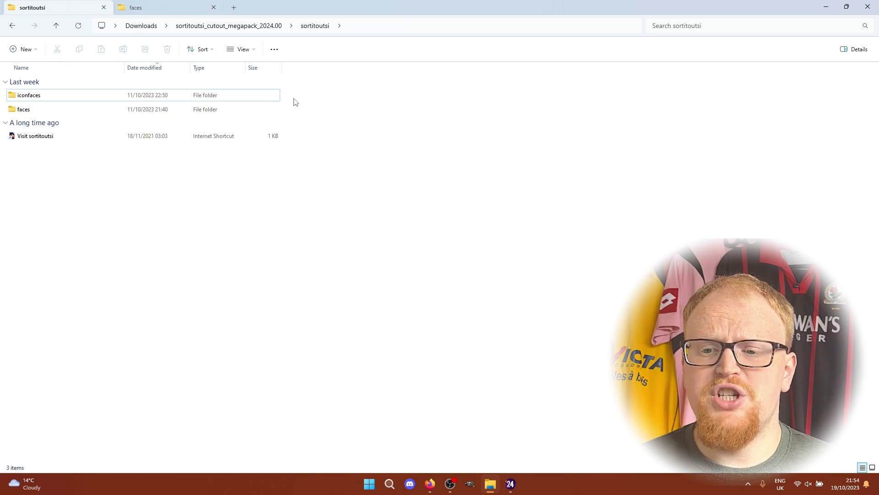
left_click_drag(294, 98, 235, 108)
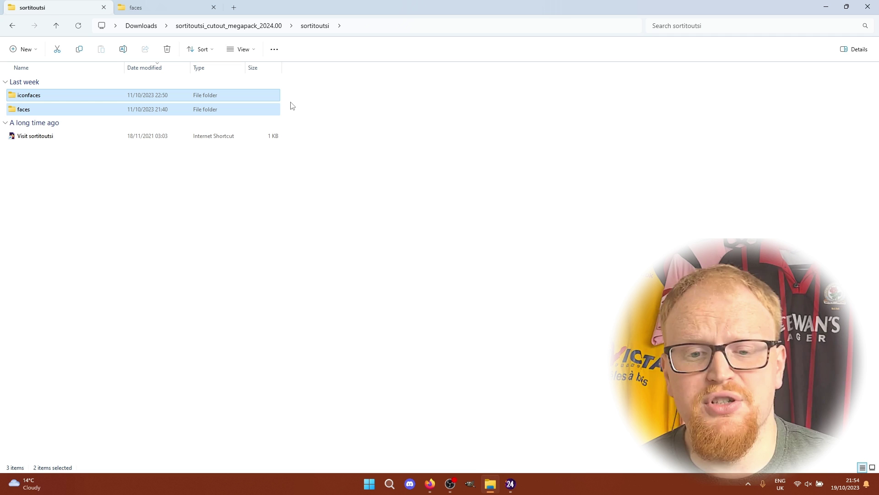
left_click(178, 3)
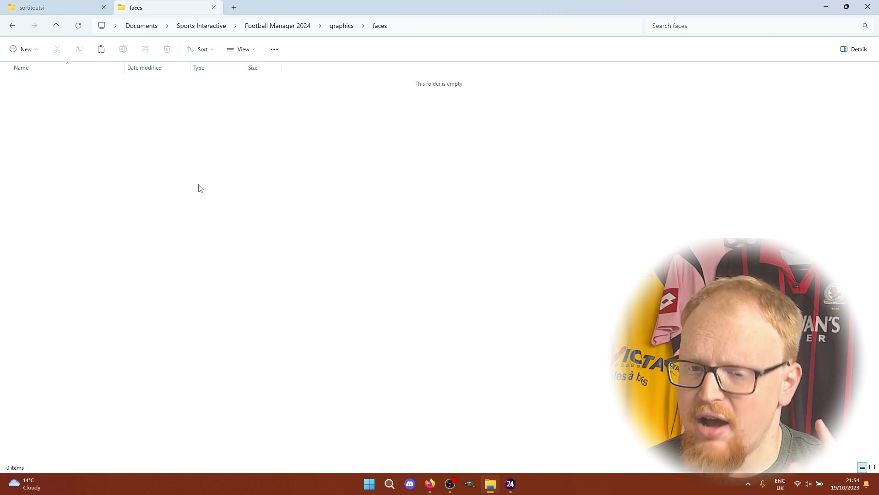
key("ctrl+v")
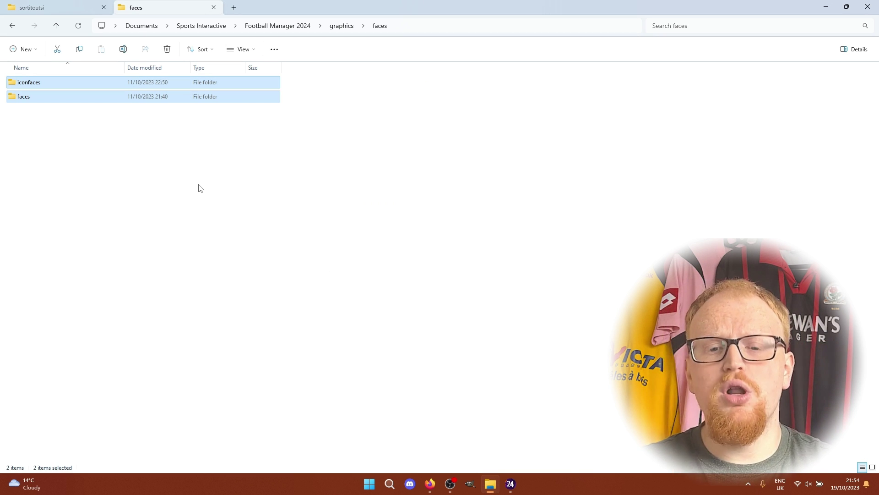
left_click(200, 188)
- Look through the player images in the inner faces folder of the installed pack
double_click(53, 101)
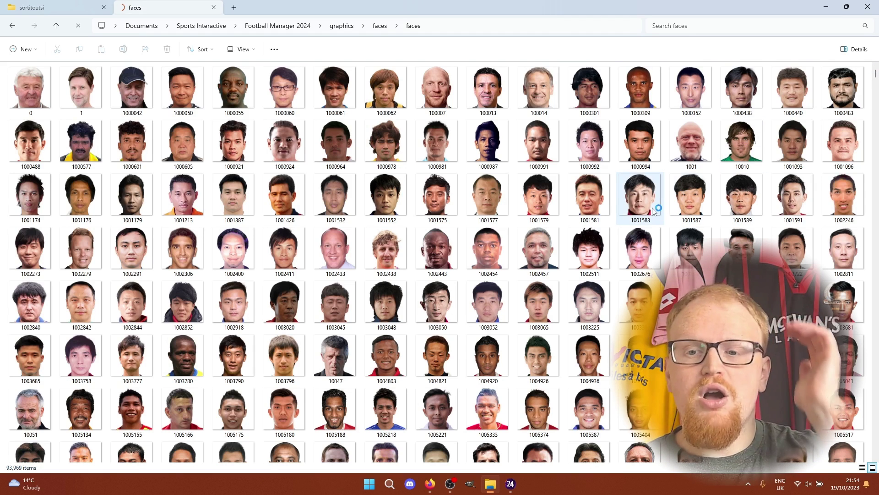
left_click(562, 170)
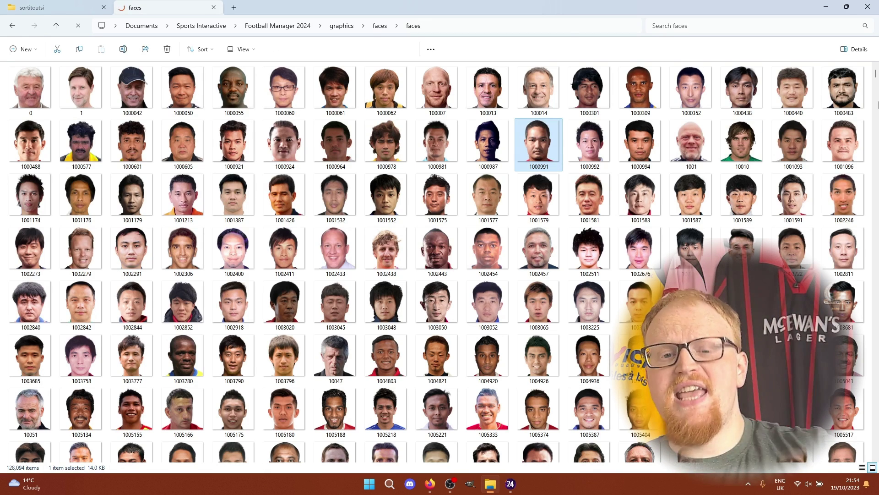
left_click_drag(875, 76, 875, 455)
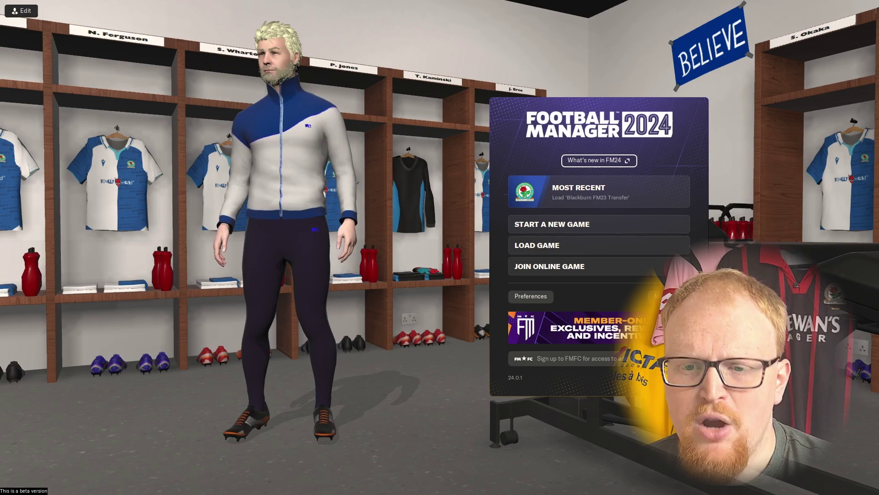
- In Football Manager's advanced preferences, disable skin caching, enable reloading the skin when confirming changes, and apply both settings
left_click(531, 298)
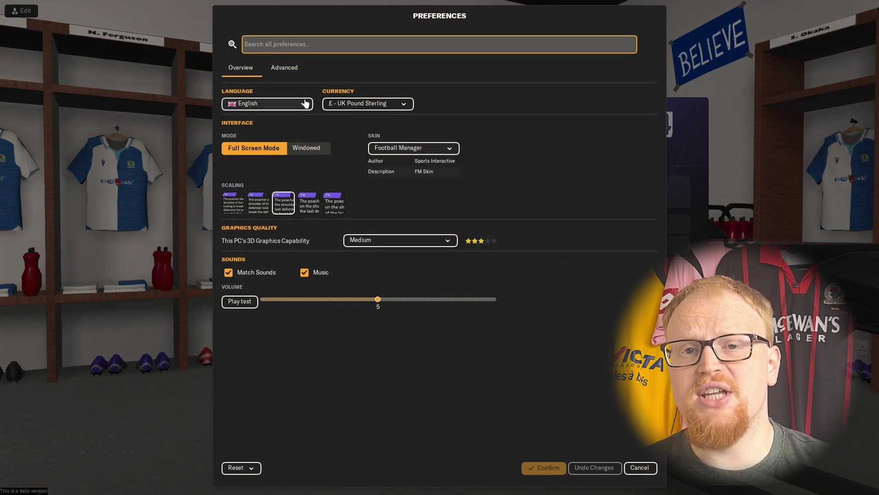
left_click(284, 69)
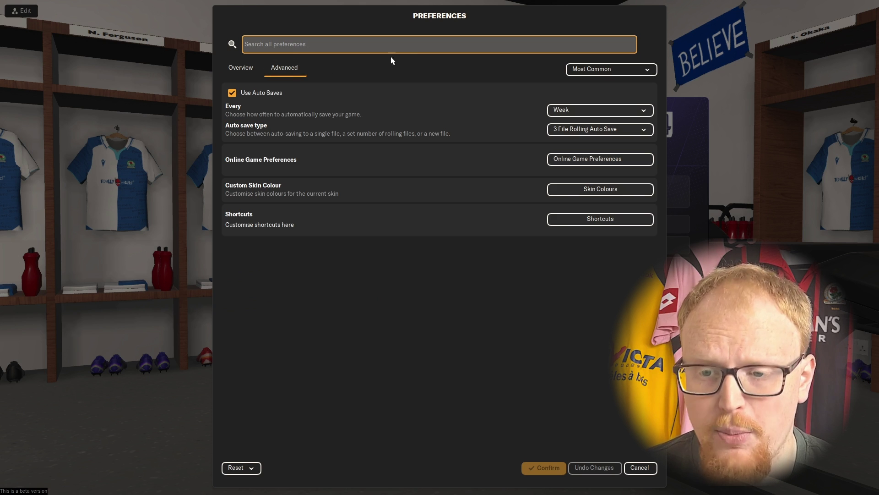
left_click(602, 70)
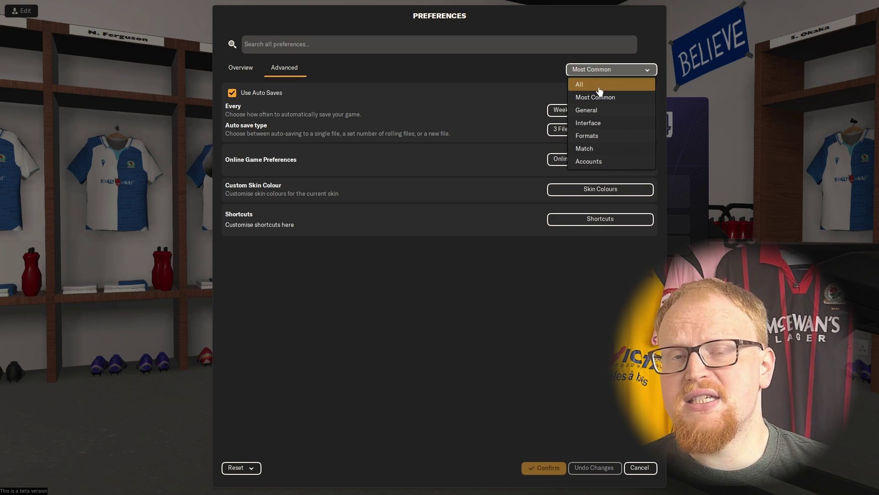
left_click(600, 85)
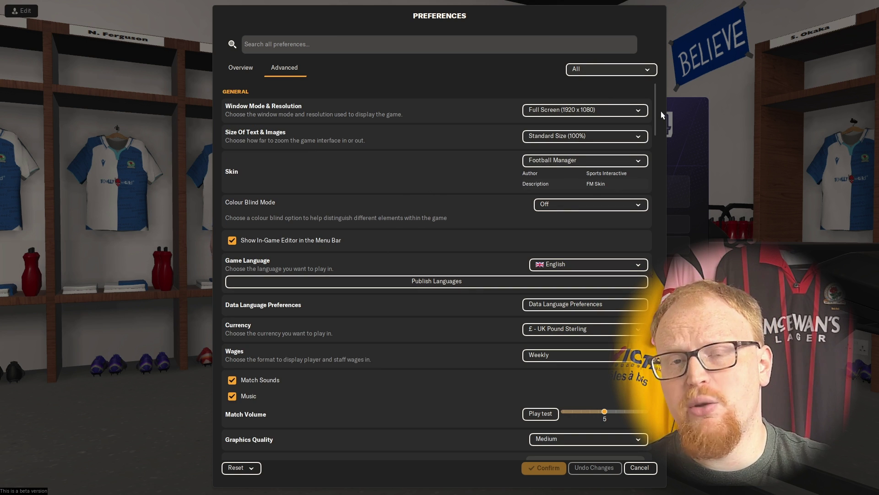
left_click_drag(658, 108, 662, 213)
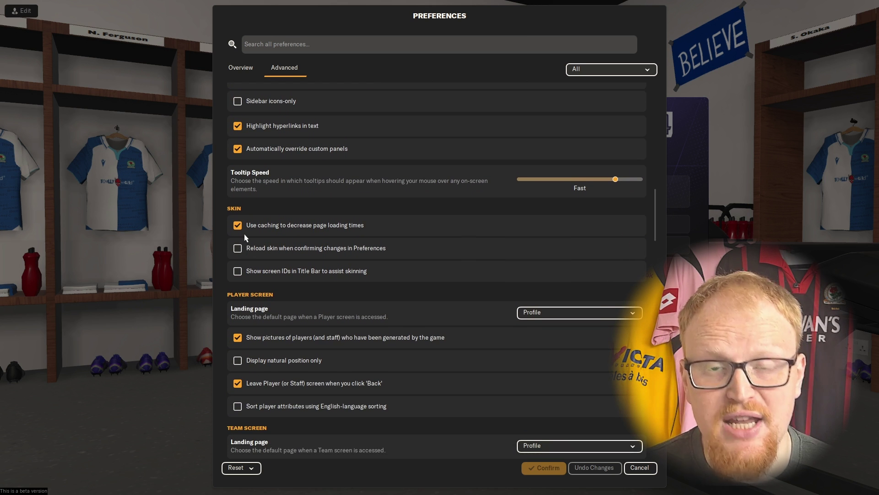
mouse_move(238, 226)
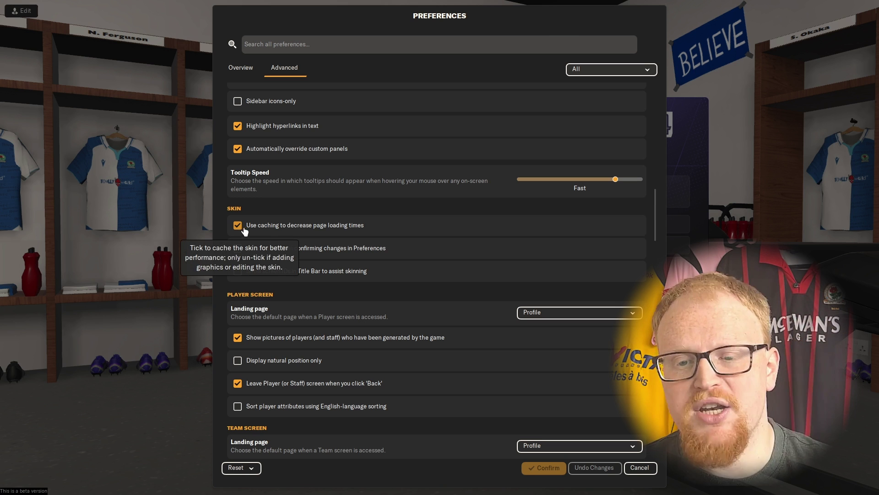
left_click(295, 227)
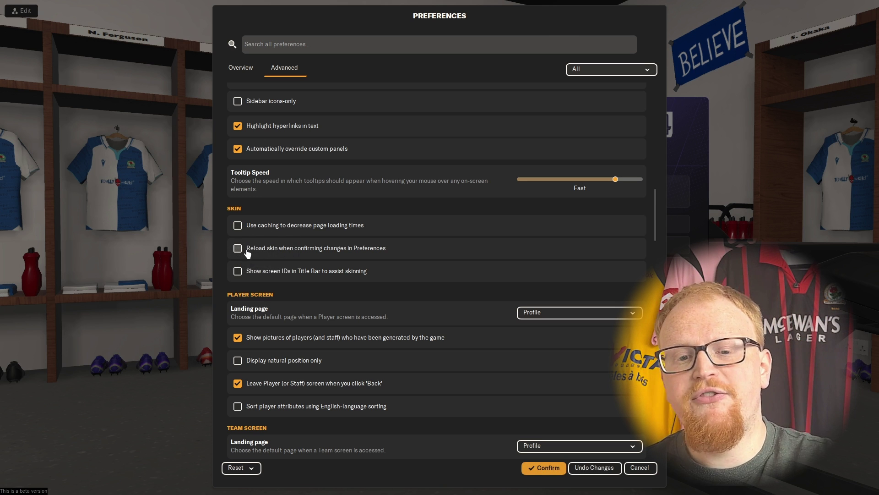
mouse_move(236, 251)
left_click(309, 249)
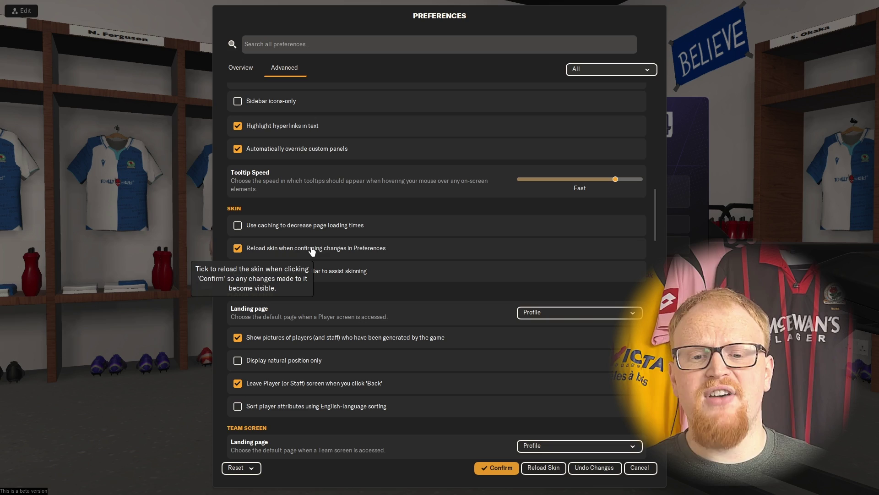
left_click(494, 469)
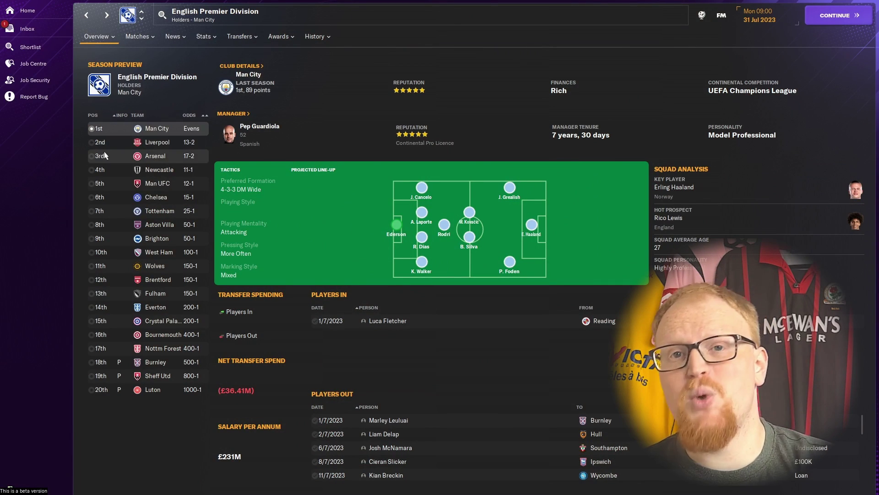
- Examine the manager and player faces of the clubs from Liverpool to Tottenham in the English Premier Division season preview
left_click(113, 146)
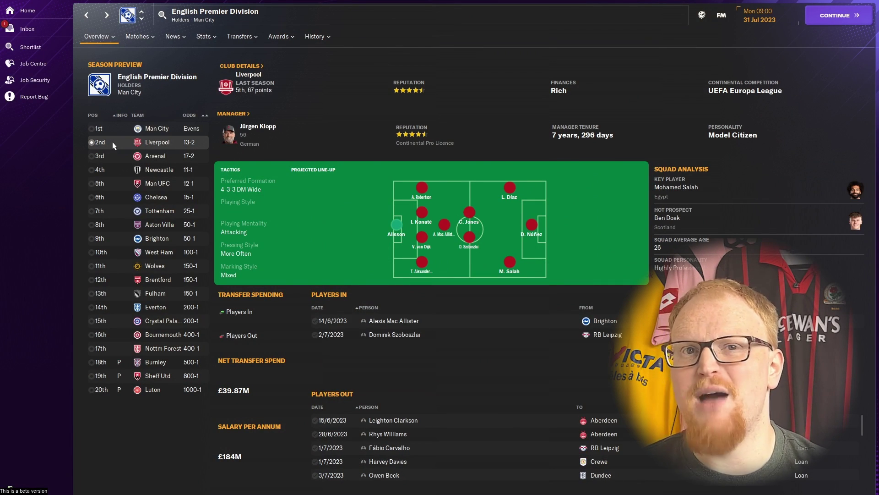
key("Down")
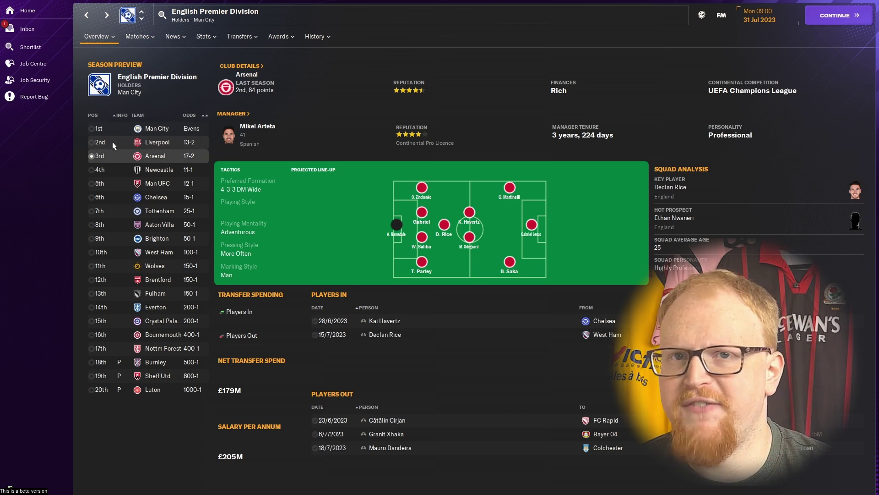
key("Down")
key("Up")
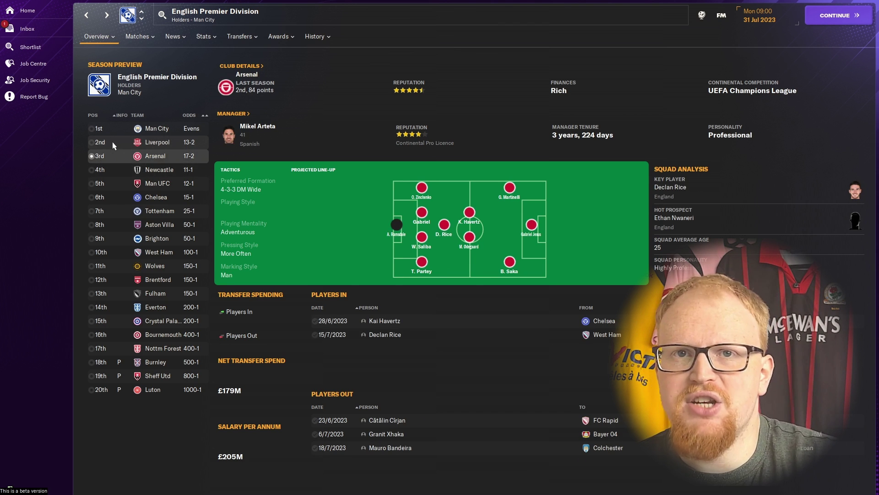
key("Down")
key("Down")
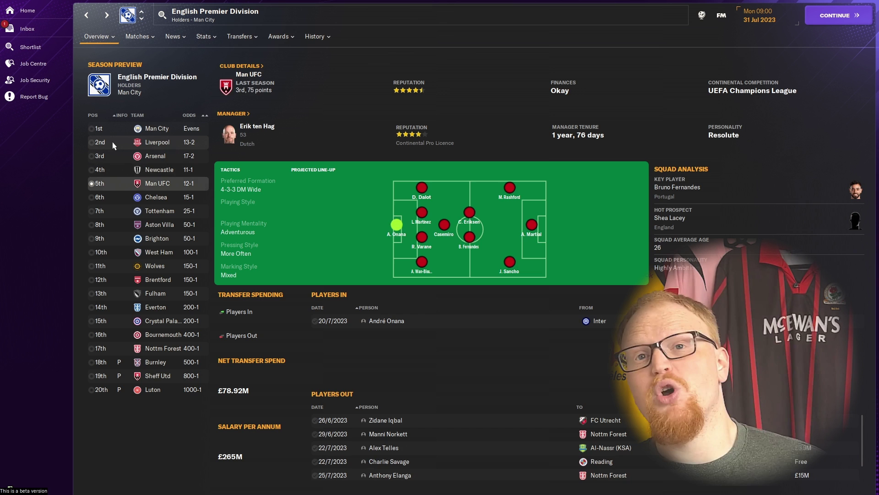
key("Down")
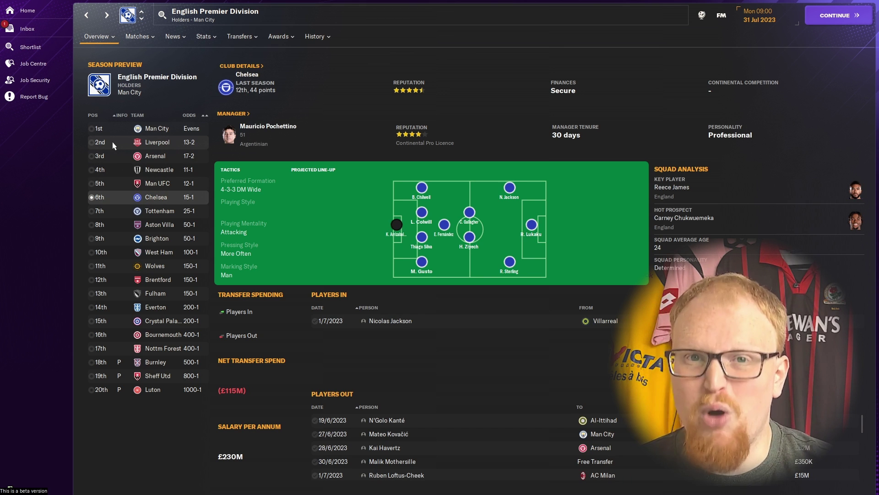
key("Down")
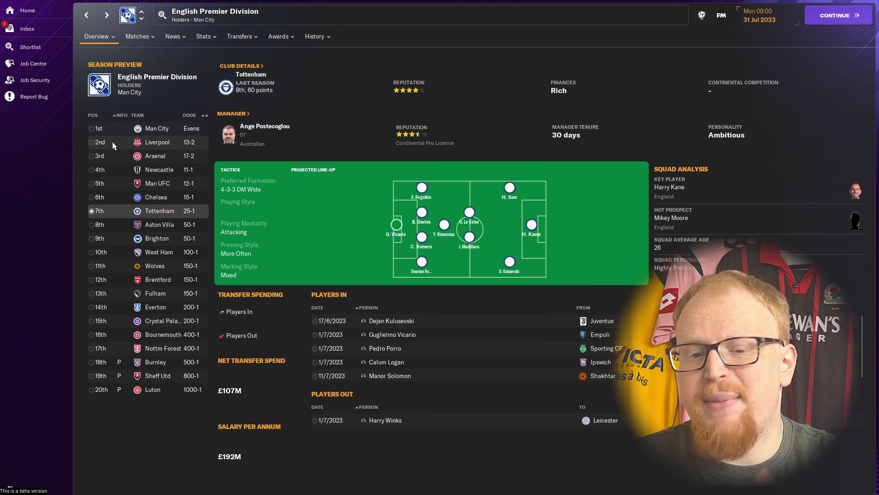
key("Up")
key("Up")
key("Up")
key("Up")
key("Up")
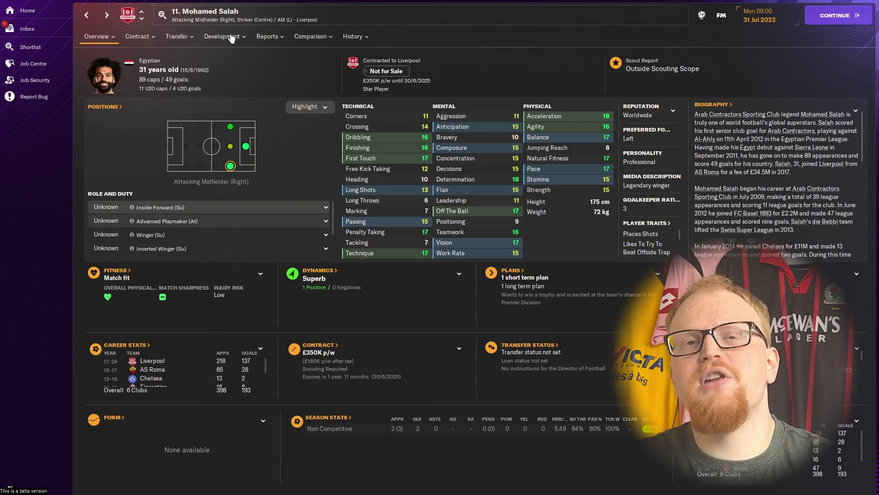
- Check the player faces on the Liverpool profiles following Mohamed Salah, including Dominik Szoboszlai and Thiago, and return from the profiles
left_click(142, 20)
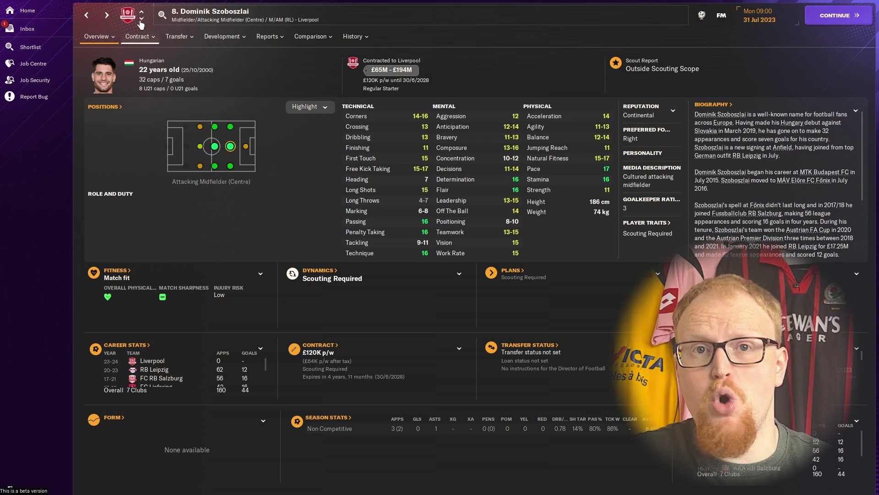
left_click(141, 21)
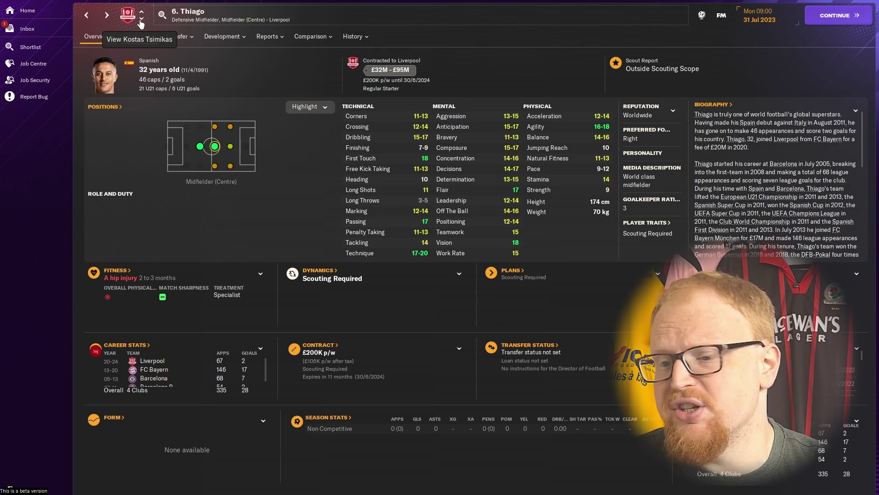
left_click(87, 17)
left_click(88, 17)
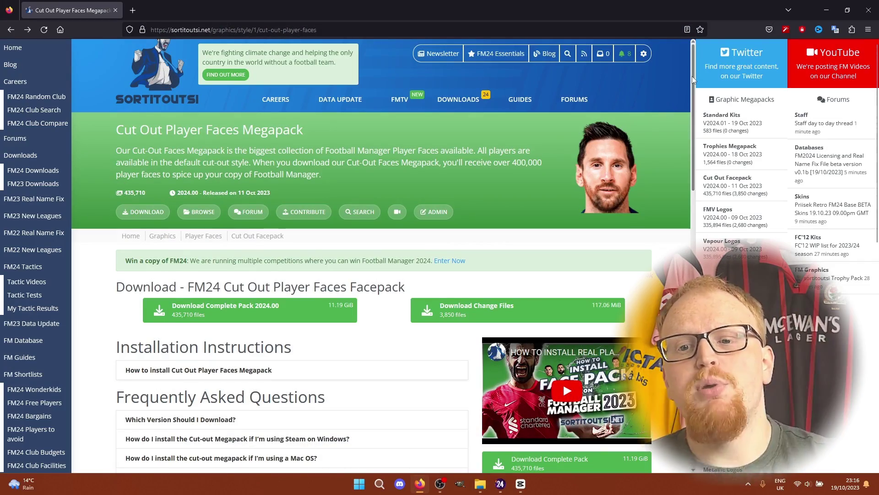
- In the browser, open the archive of older Cut Out Player Faces megapacks and look through the listed versions and their update files
left_click_drag(691, 76, 693, 126)
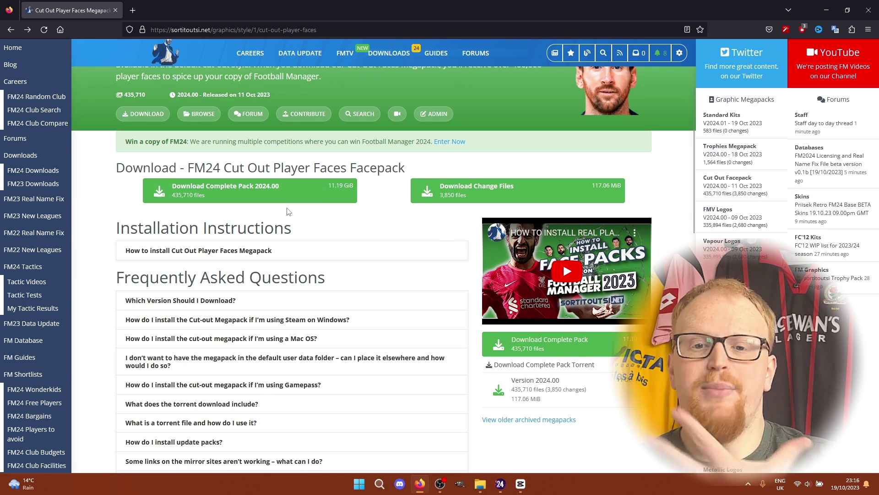
left_click(563, 419)
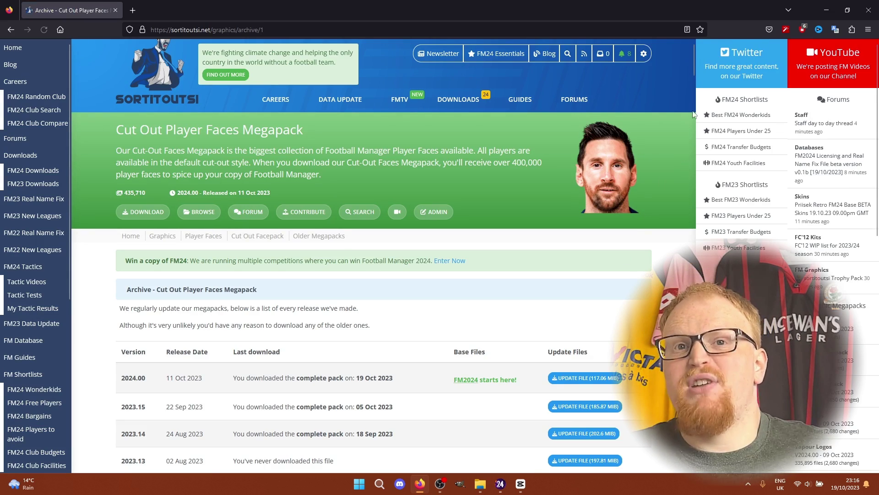
left_click_drag(694, 61, 695, 80)
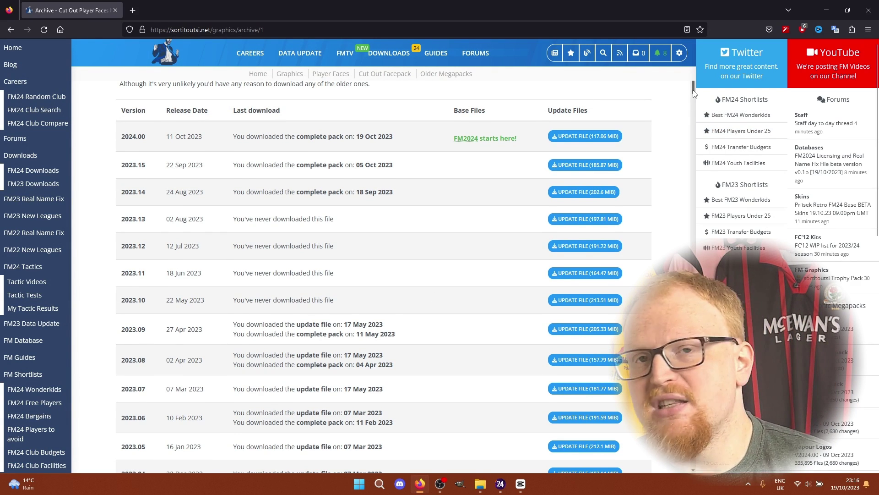
left_click_drag(694, 93, 696, 106)
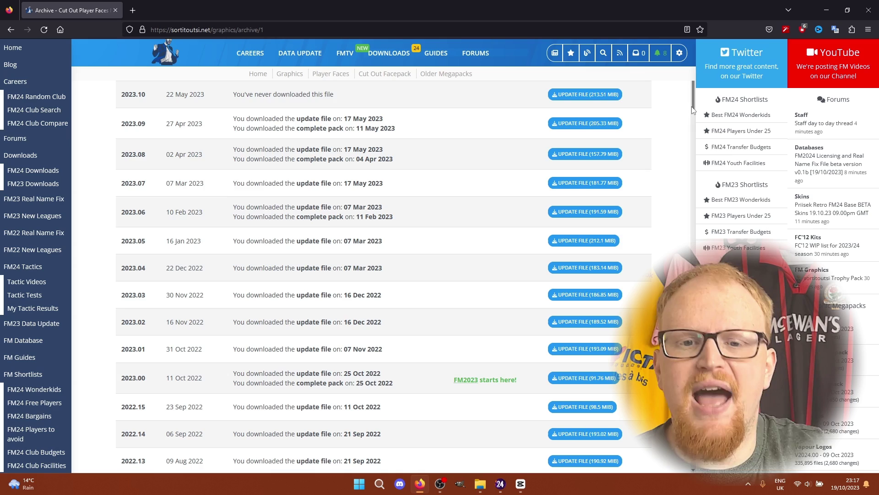
left_click_drag(696, 110, 696, 88)
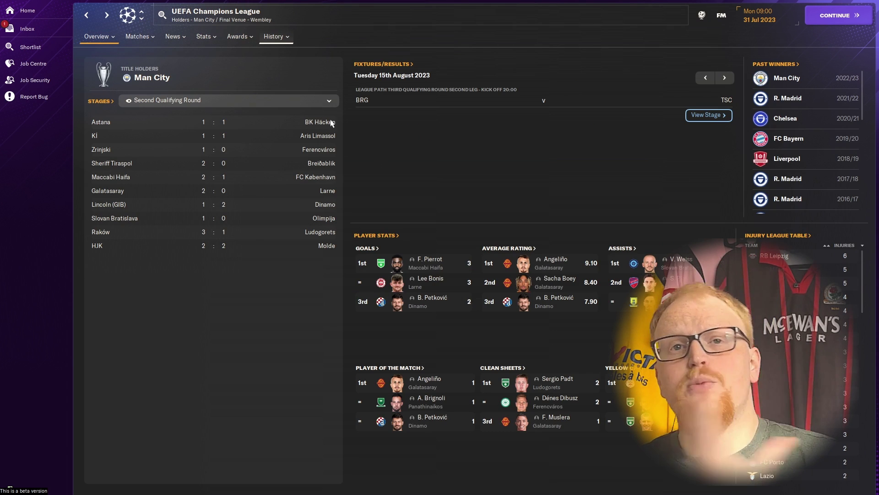
- In Football Manager, view the Champions League past winners and inspect the badges and kits of R. Madrid, Inter, A. Madrid and Barcelona
mouse_move(277, 37)
left_click(295, 67)
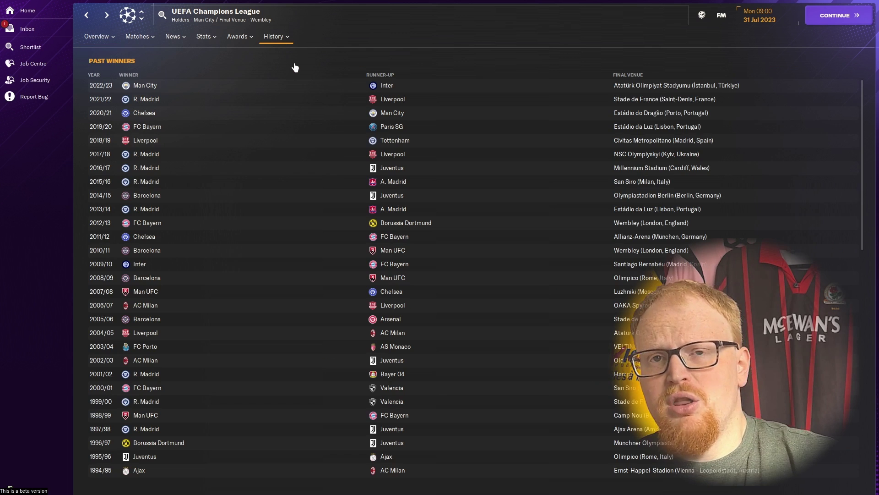
left_click(141, 100)
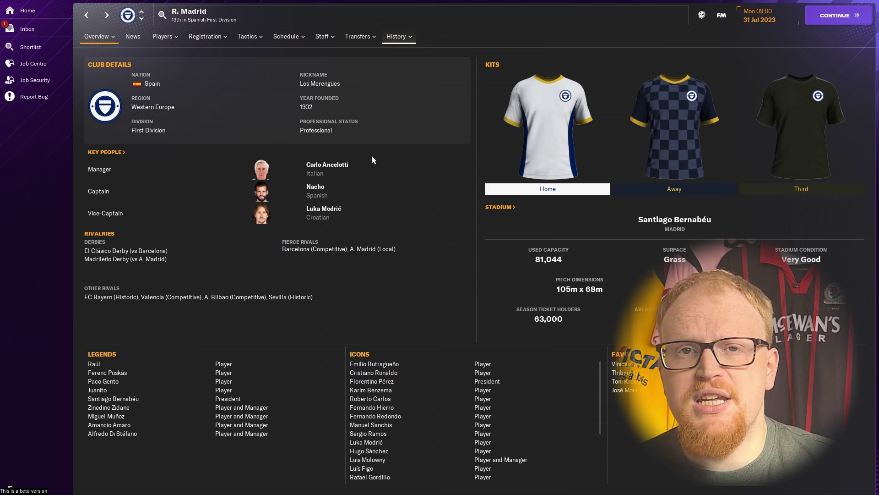
left_click(87, 18)
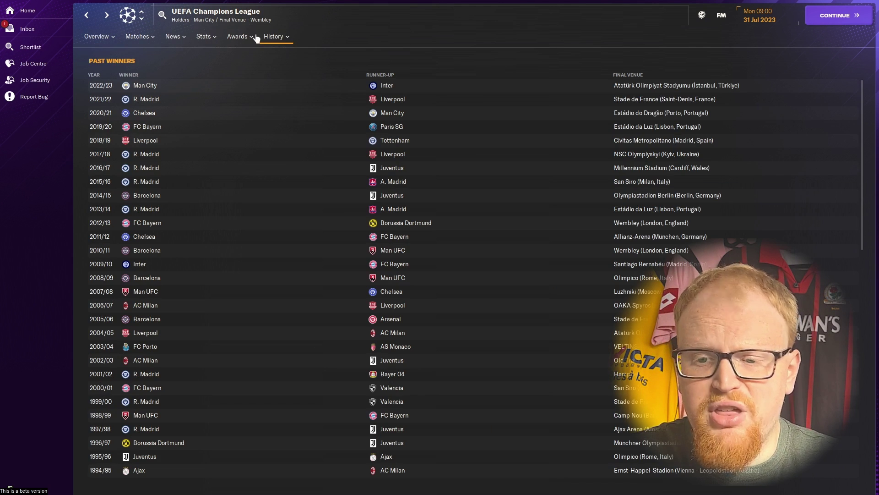
left_click(387, 92)
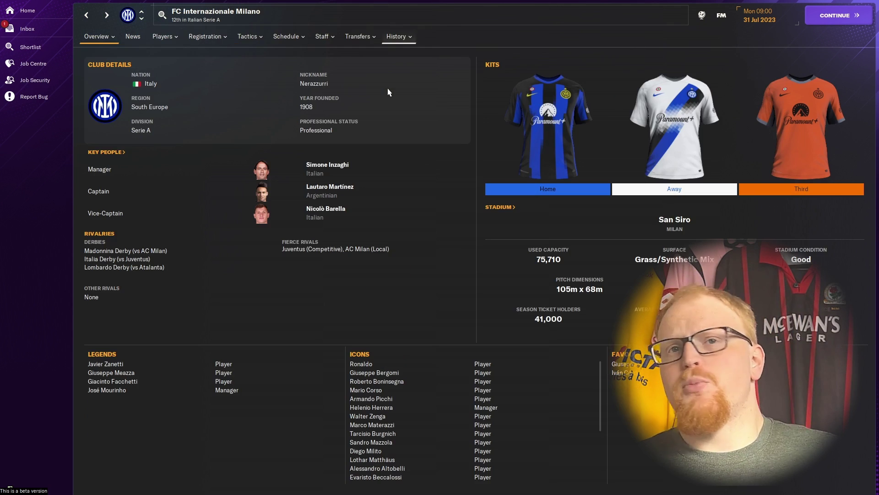
left_click(86, 17)
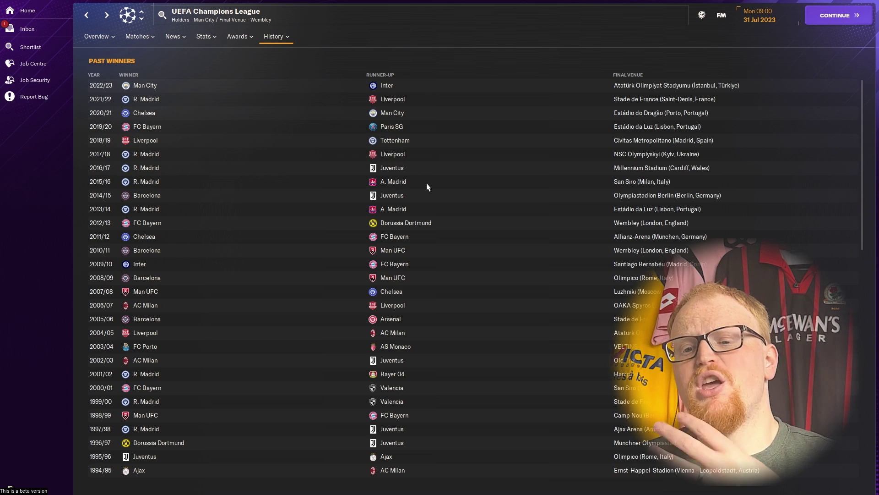
left_click(393, 184)
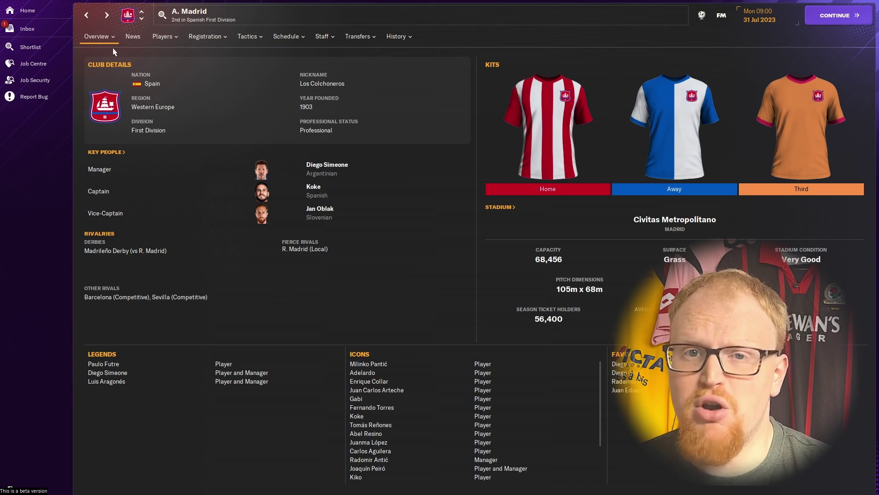
key("alt+Left")
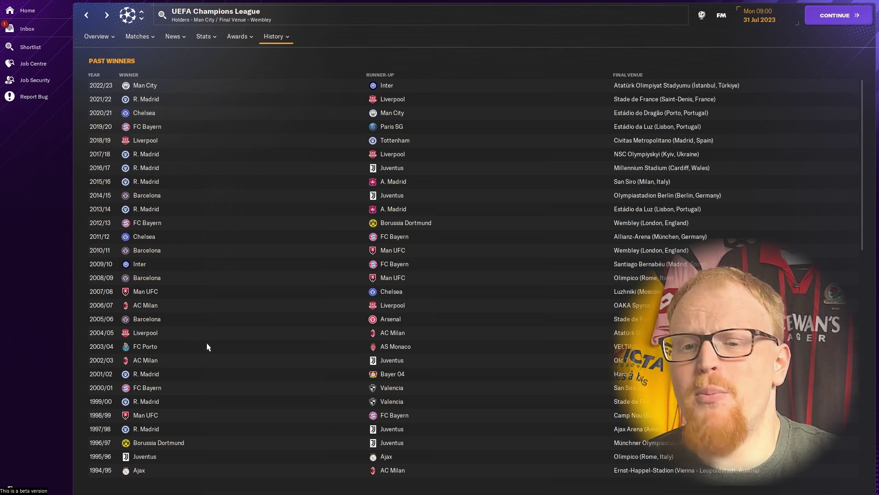
left_click(158, 322)
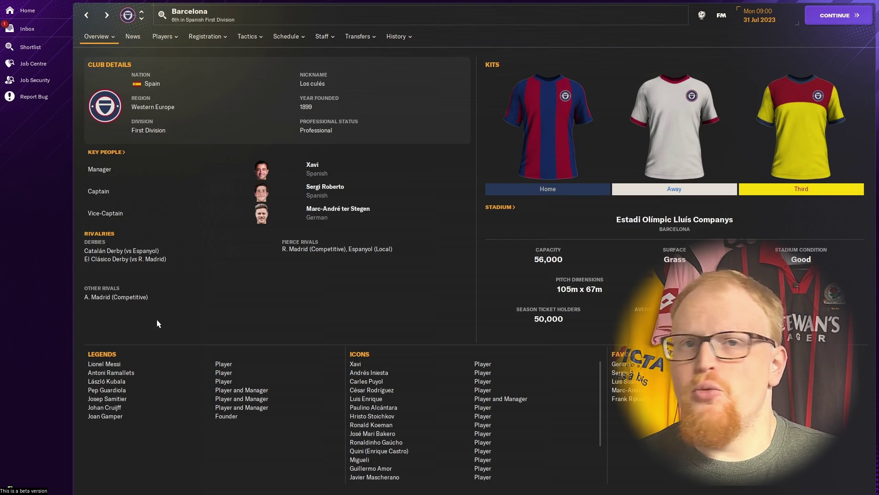
left_click(87, 16)
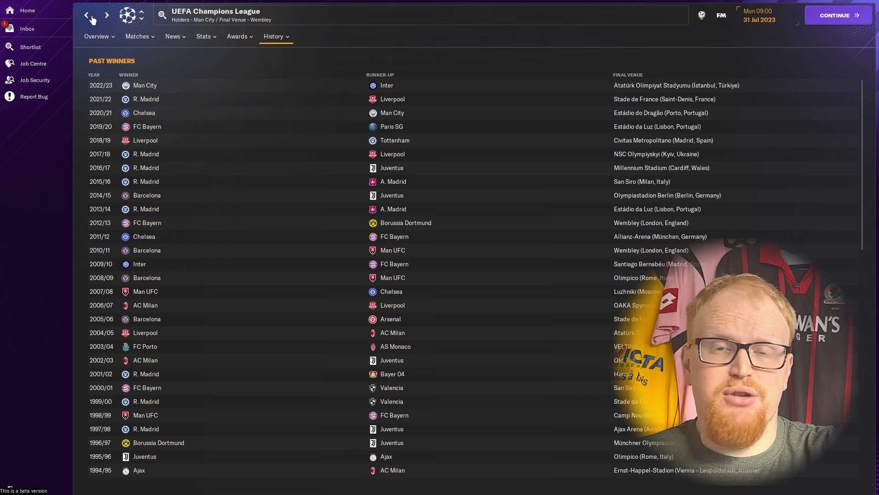
left_click(91, 17)
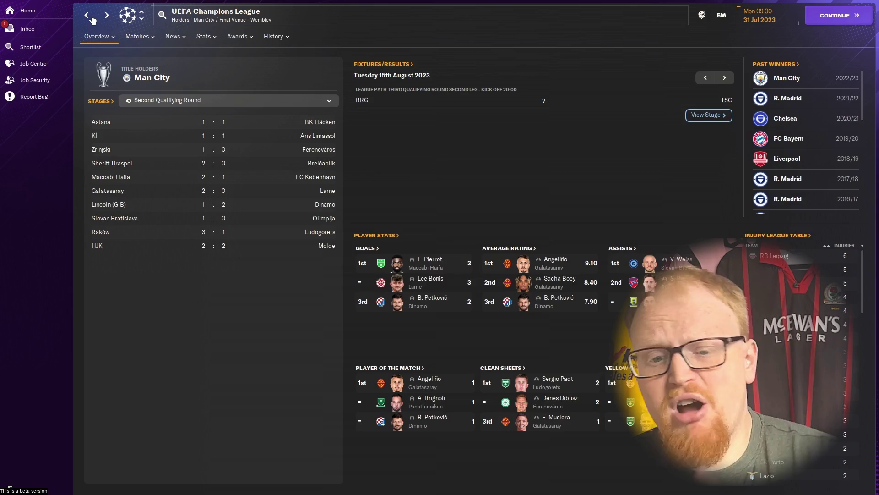
left_click(91, 18)
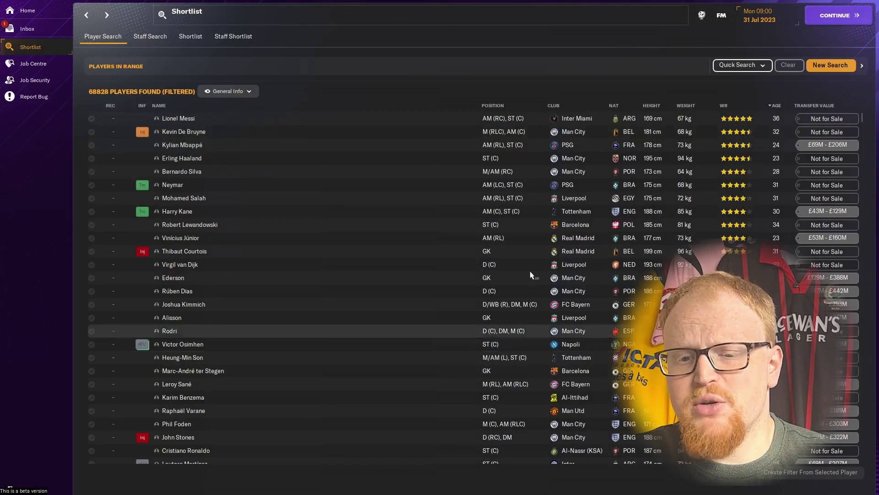
- Check the faces on the profiles of Lionel Messi, Kylian Mbappé, Neymar and Mohamed Salah from the player search list
left_click(179, 119)
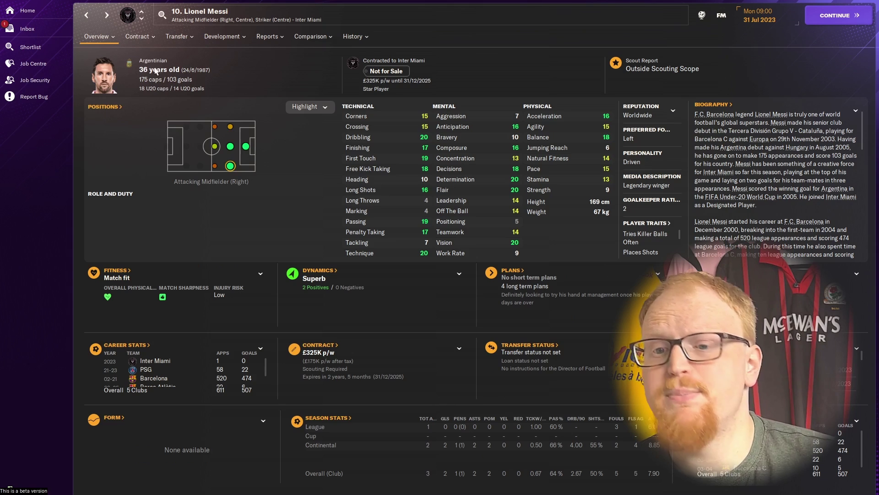
left_click(86, 19)
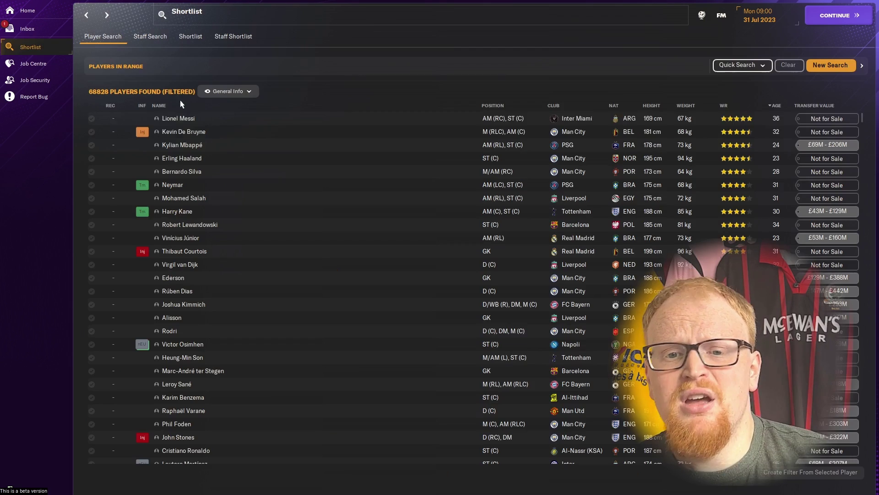
left_click(181, 146)
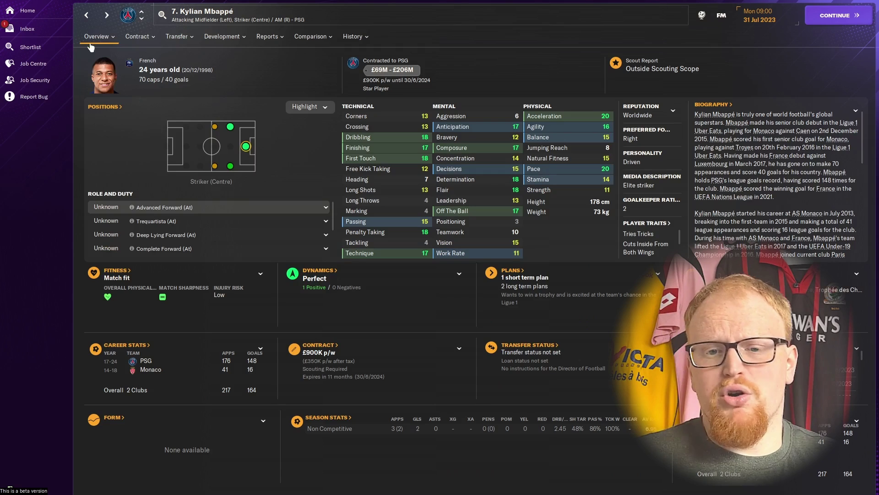
left_click(87, 18)
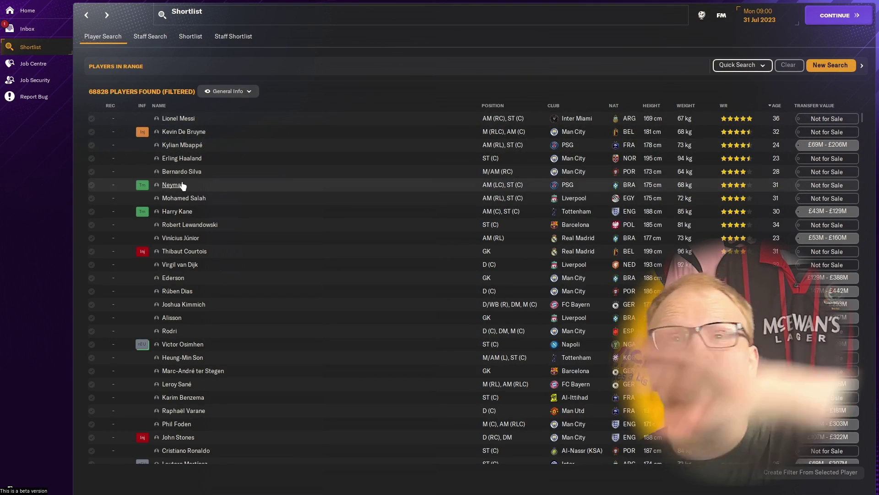
left_click(182, 186)
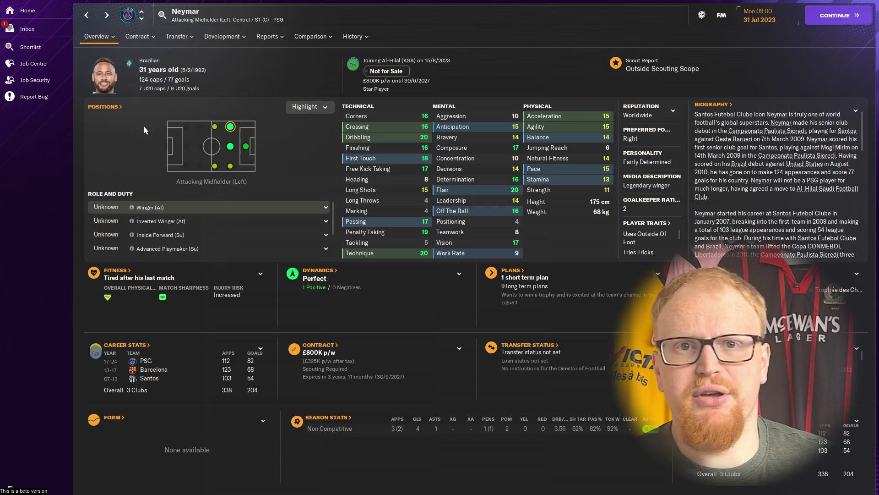
left_click(87, 17)
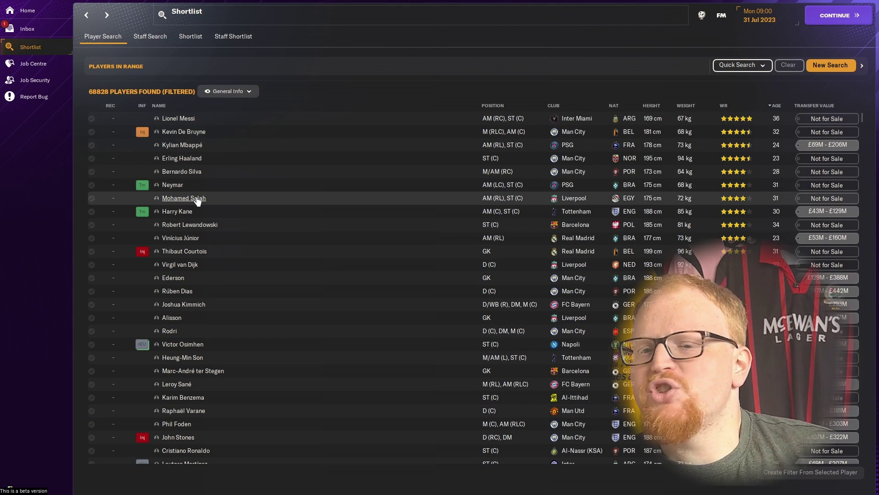
left_click(190, 200)
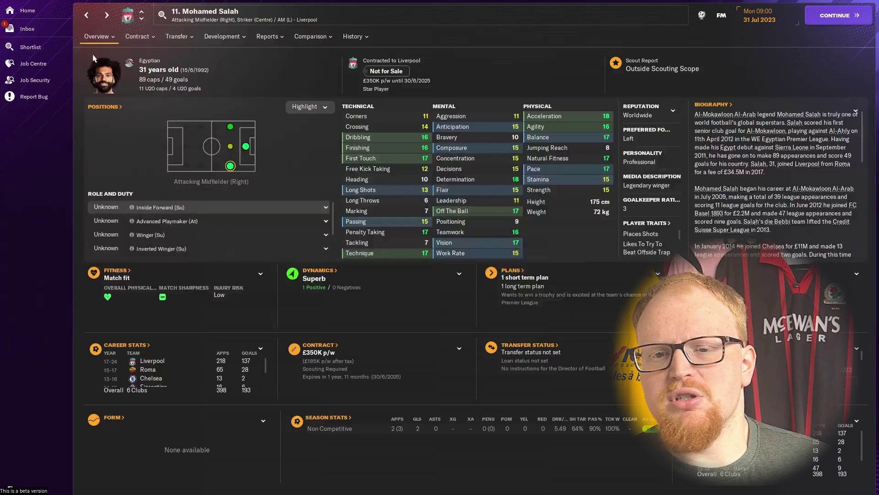
left_click(86, 15)
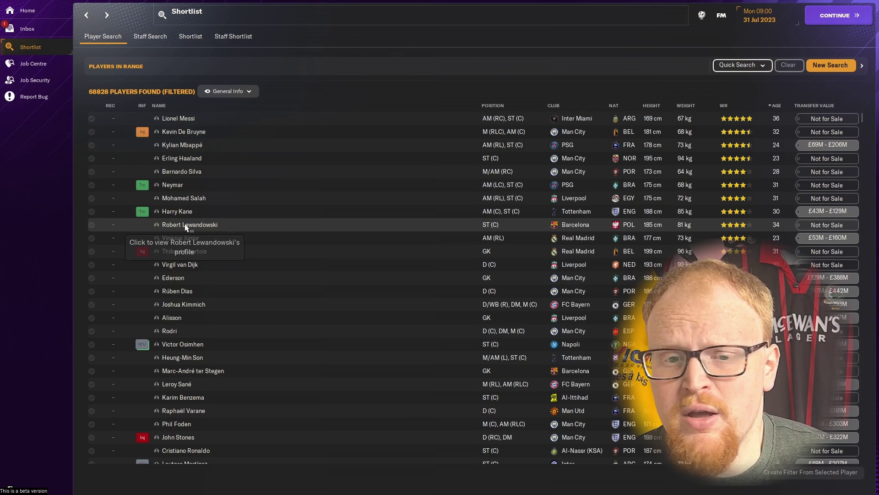
- Check the faces on the profiles of Robert Lewandowski, Vinícius Júnior, Thibaut Courtois and Virgil van Dijk, returning to the player search list
left_click(187, 225)
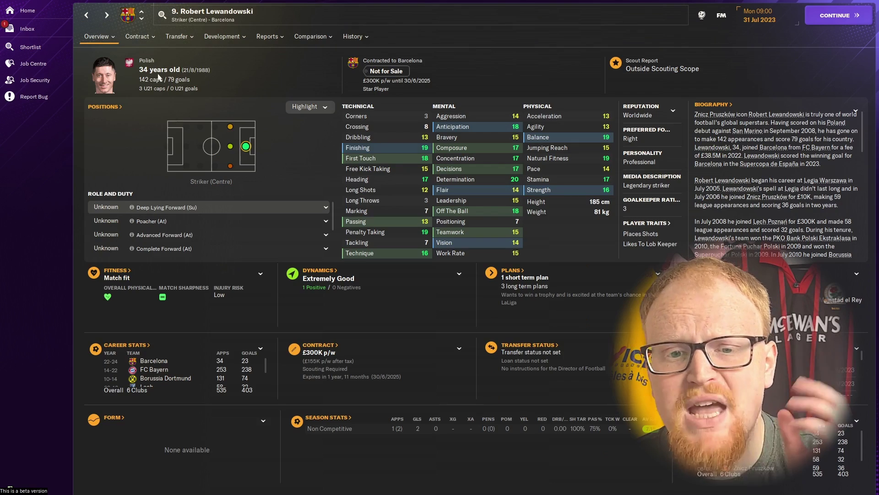
left_click(87, 16)
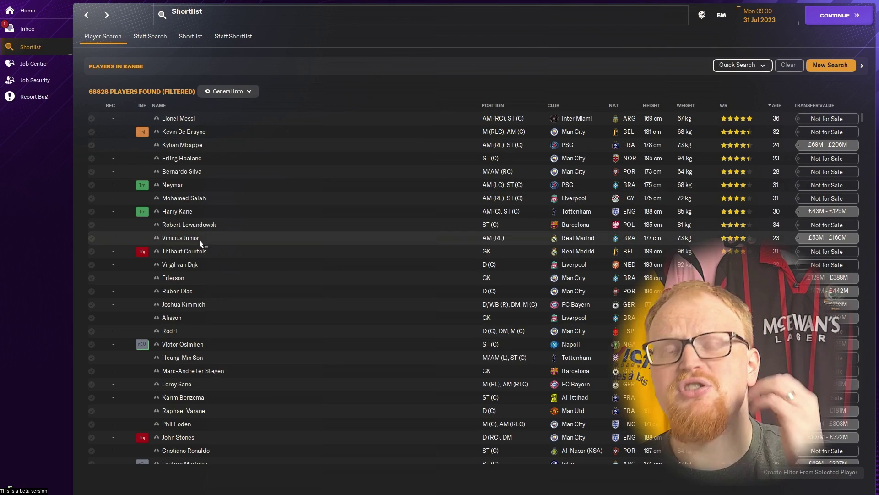
left_click(186, 238)
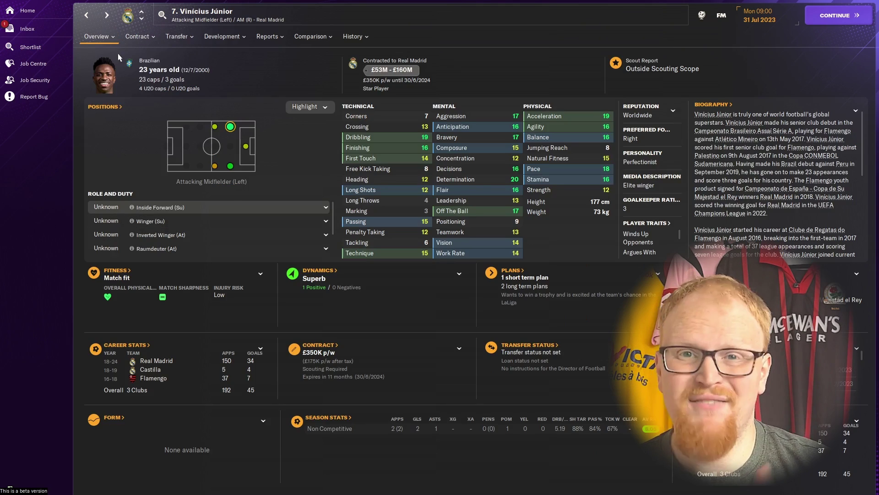
left_click(87, 16)
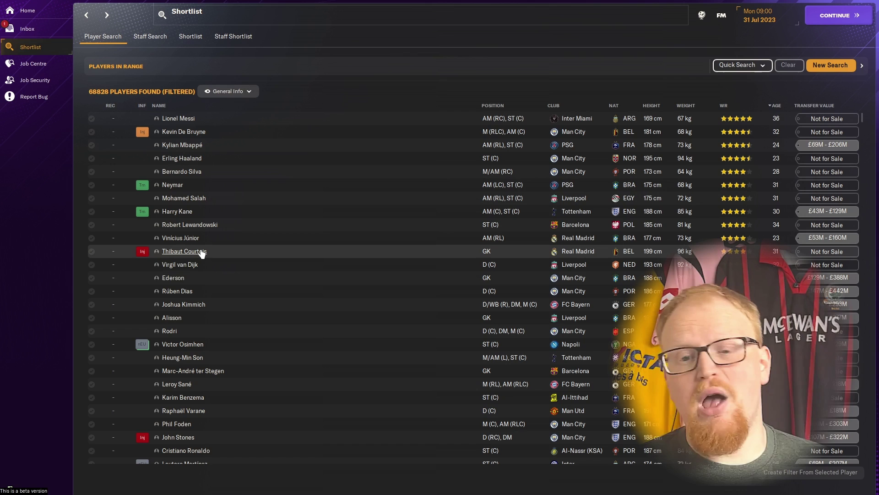
left_click(201, 253)
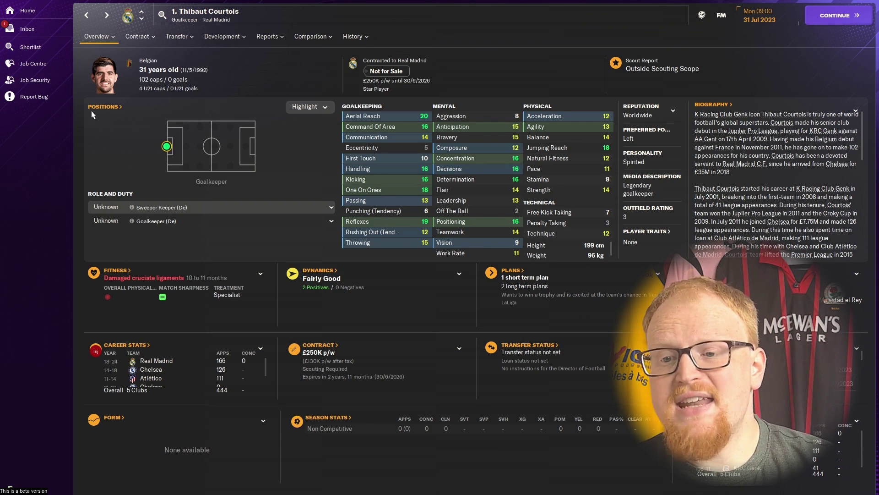
left_click(86, 17)
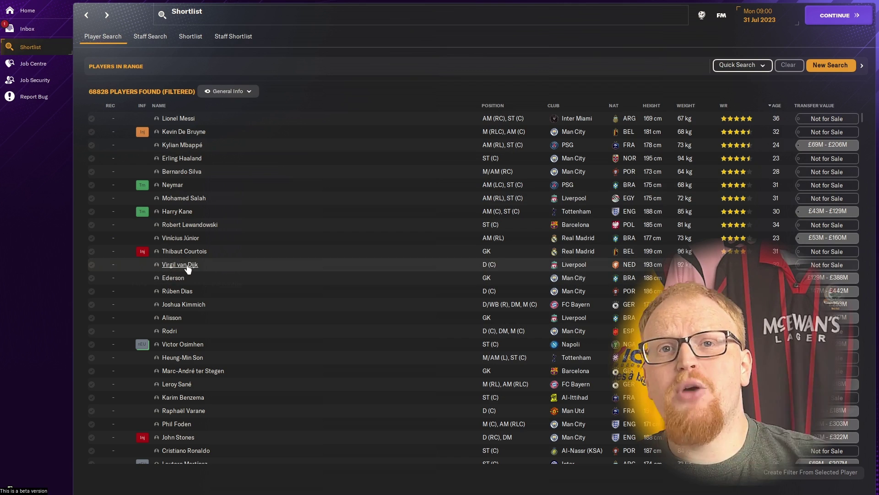
left_click(187, 267)
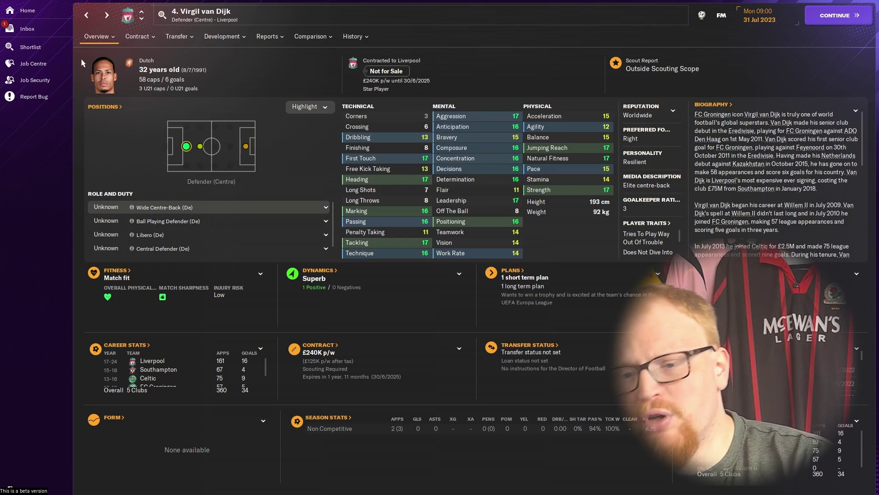
left_click(87, 17)
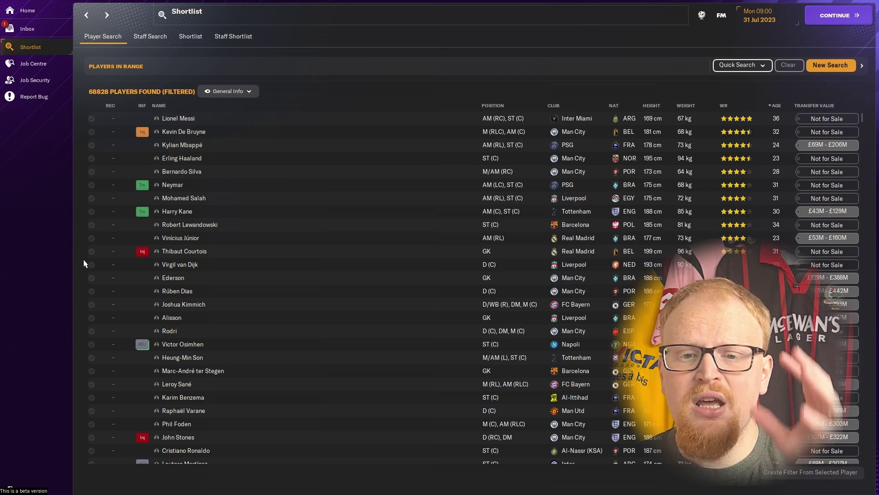
- Check the faces on the profiles of Alisson, Victor Osimhen, Heung-Min Son and Marc-André ter Stegen from the player search list
left_click(172, 317)
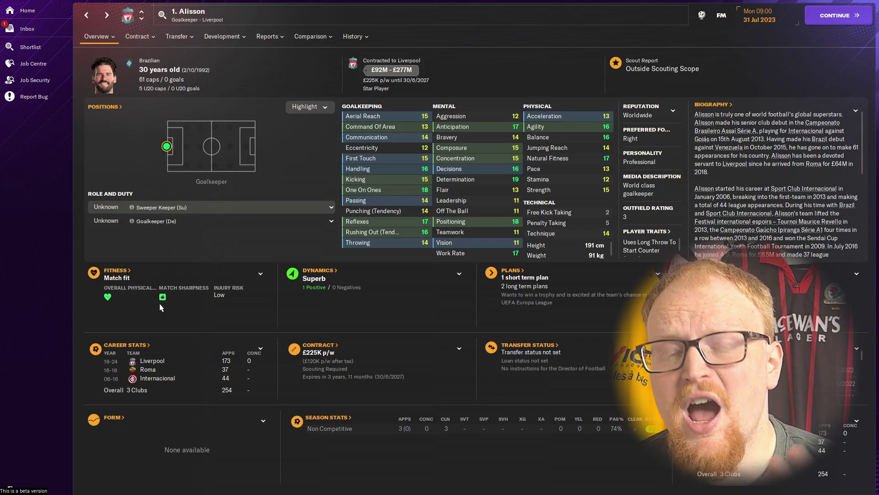
left_click(86, 18)
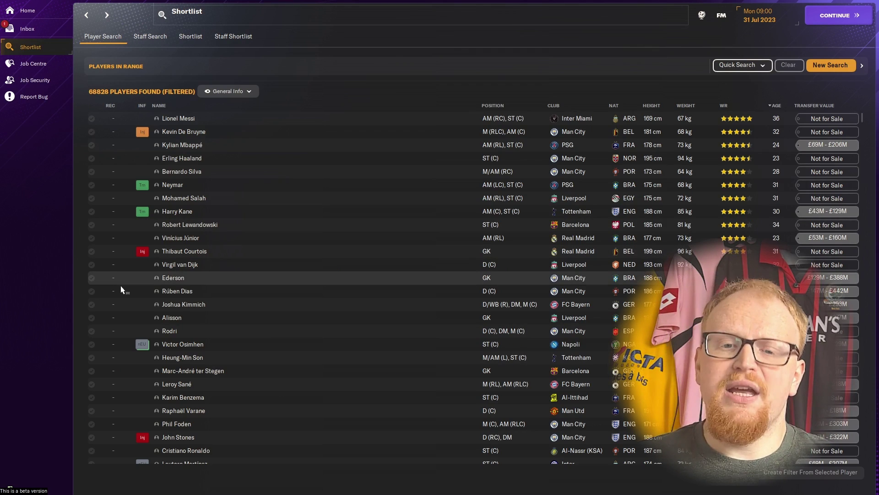
left_click(183, 345)
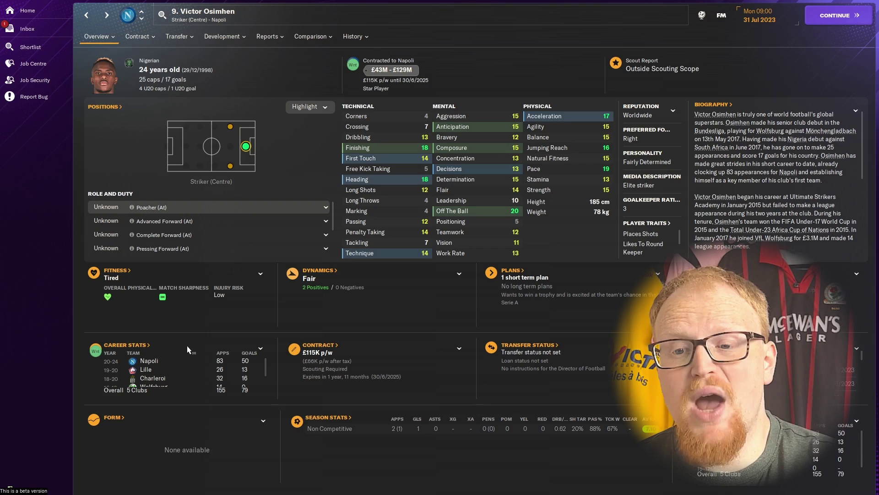
left_click(86, 17)
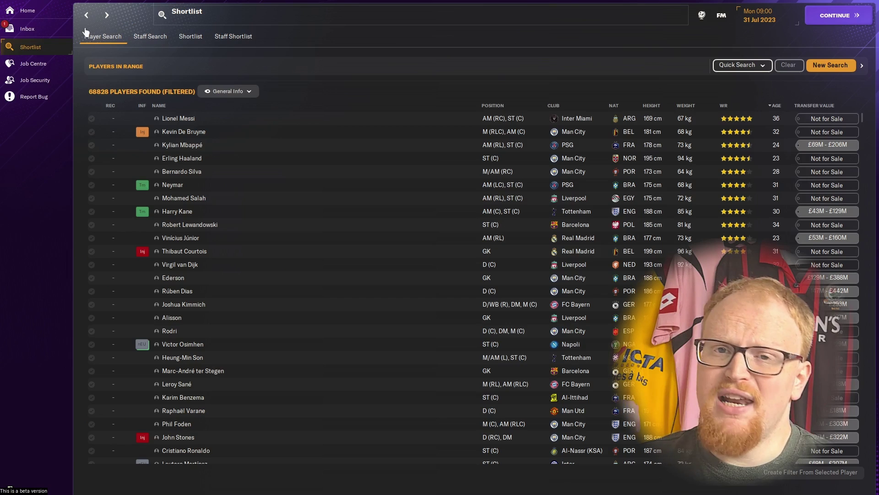
left_click(198, 364)
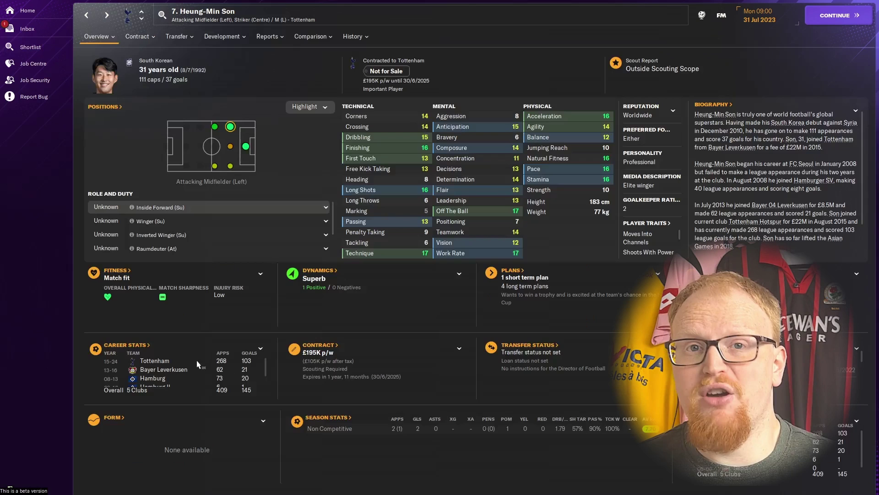
left_click(86, 15)
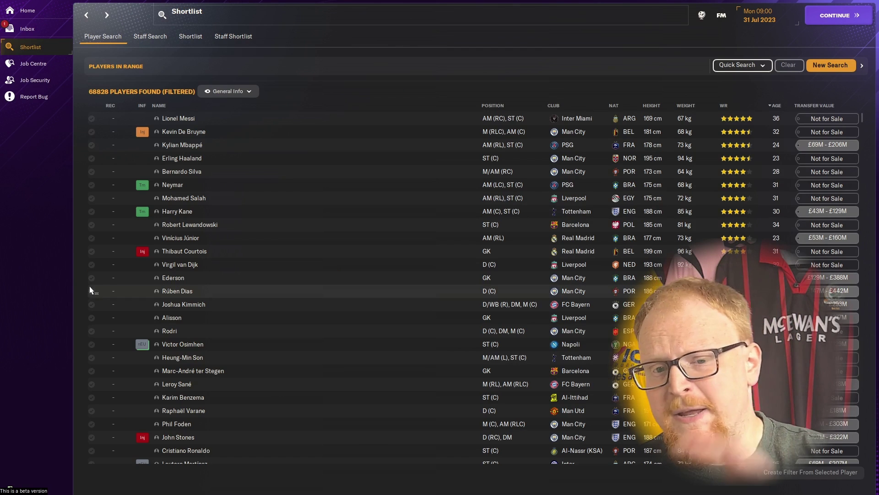
left_click(196, 372)
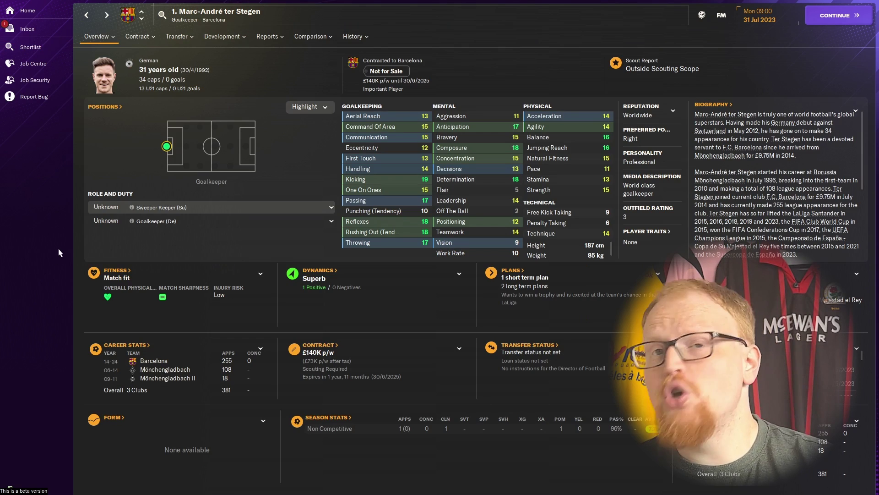
left_click(86, 18)
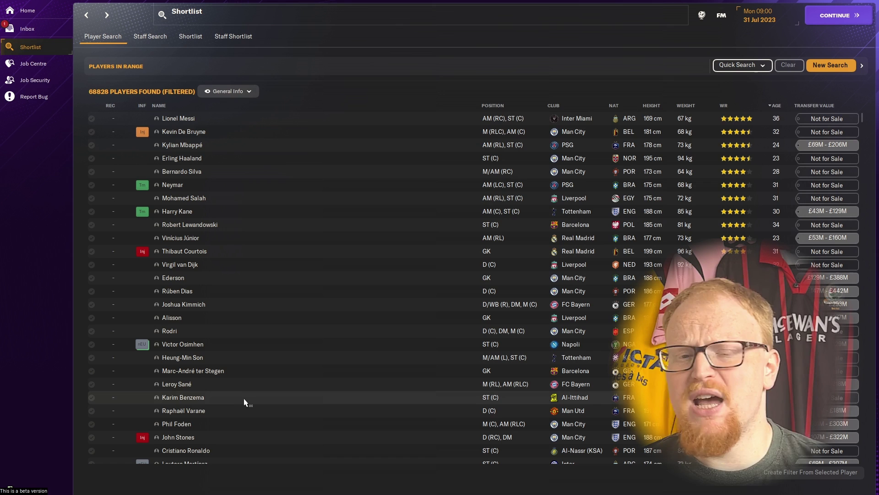
- Check the faces on the profiles of Karim Benzema, Raphaël Varane and Cristiano Ronaldo, returning to the player search list
left_click(187, 397)
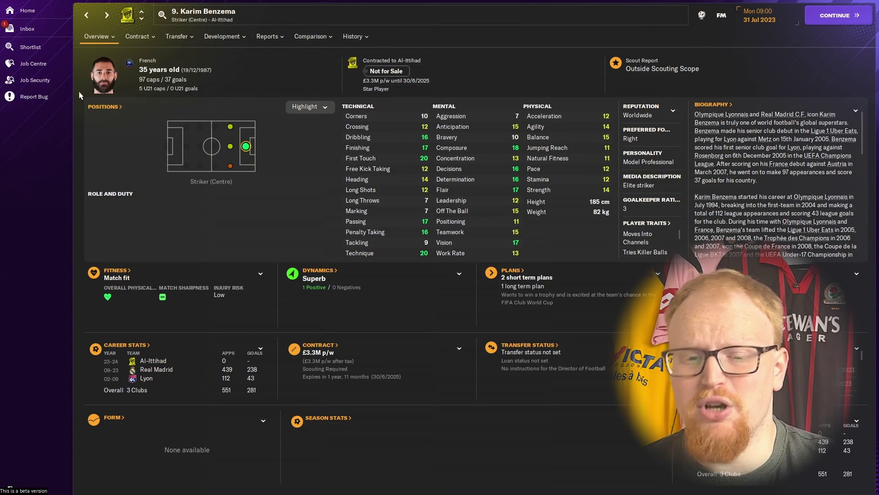
left_click(87, 19)
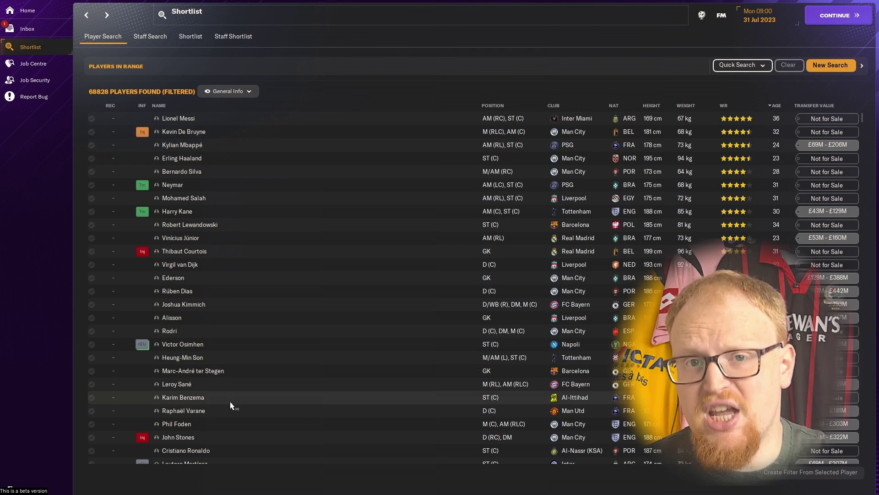
left_click(194, 411)
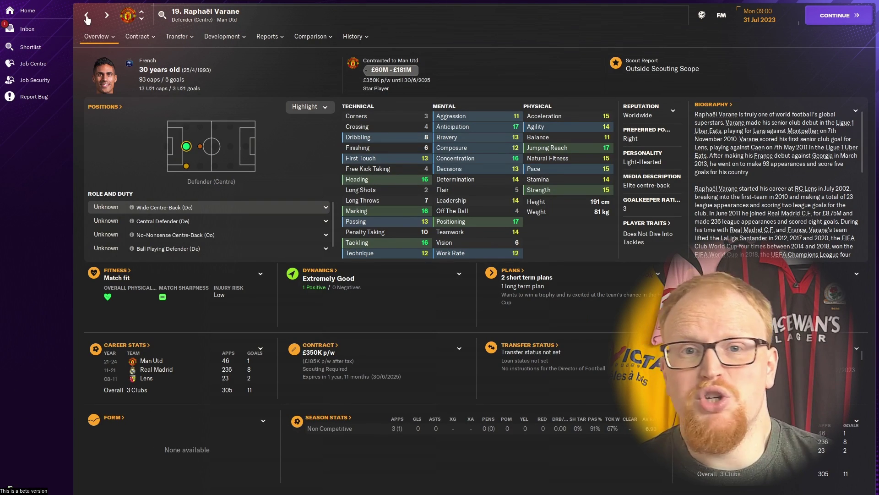
left_click(86, 18)
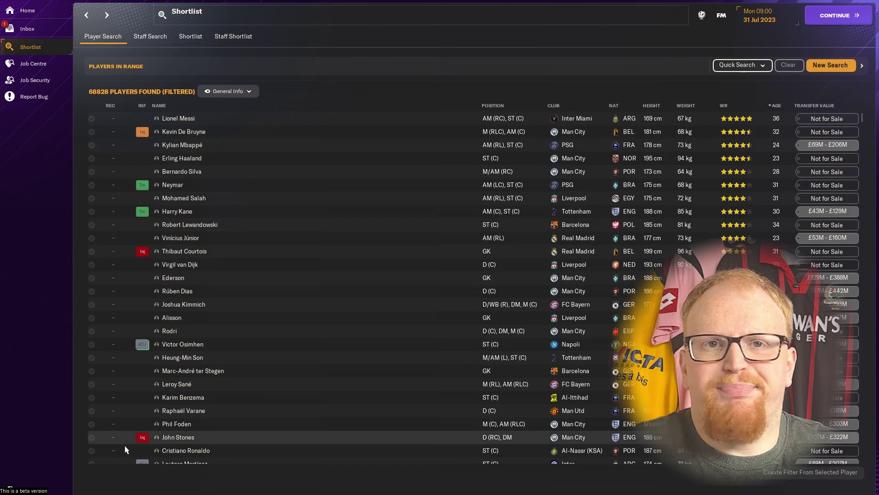
left_click(204, 451)
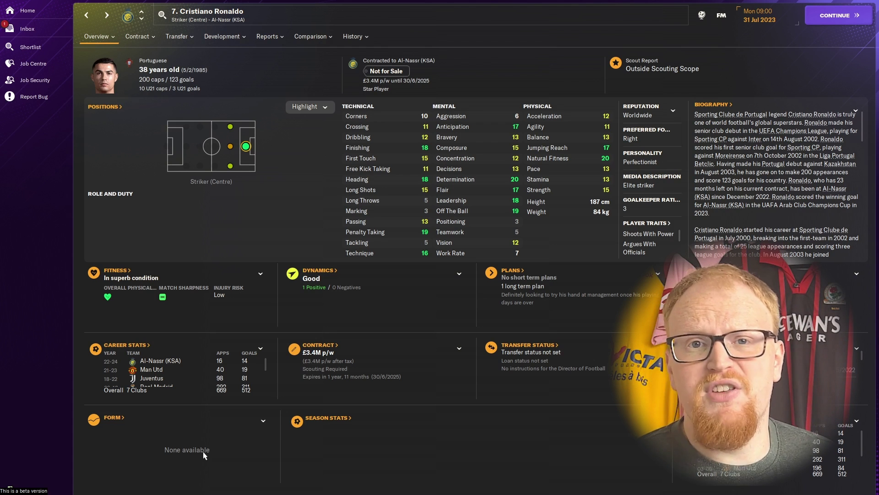
left_click(87, 16)
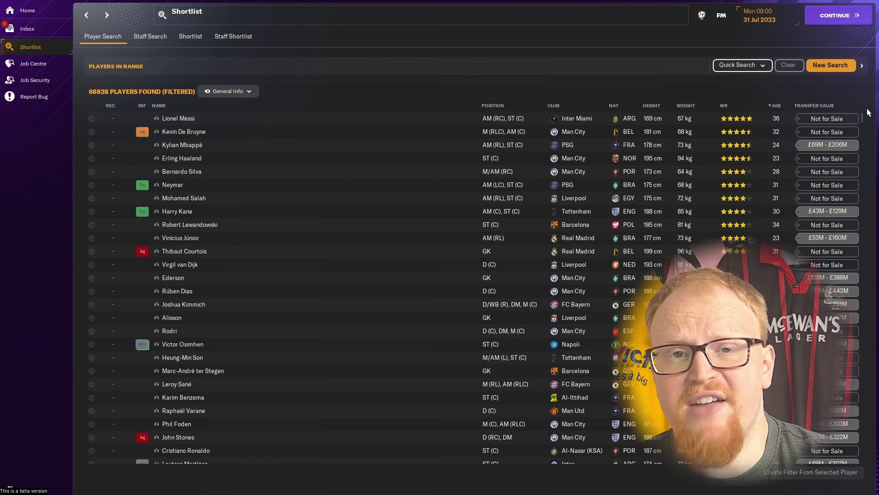
- Further down the player search list, check the faces on the profiles of Luka Modrić, Rafael Leão, Ousmane Dembélé and Jude Bellingham
scroll(281, 463, "down", 1)
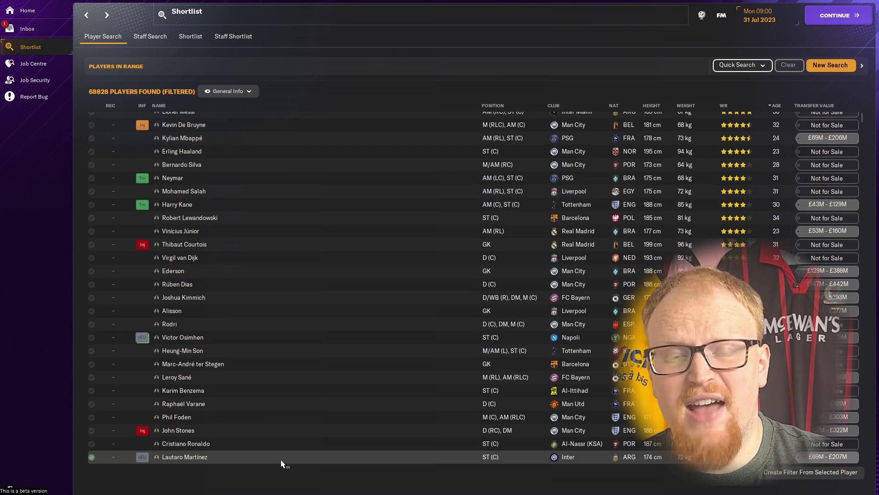
scroll(281, 463, "down", 6)
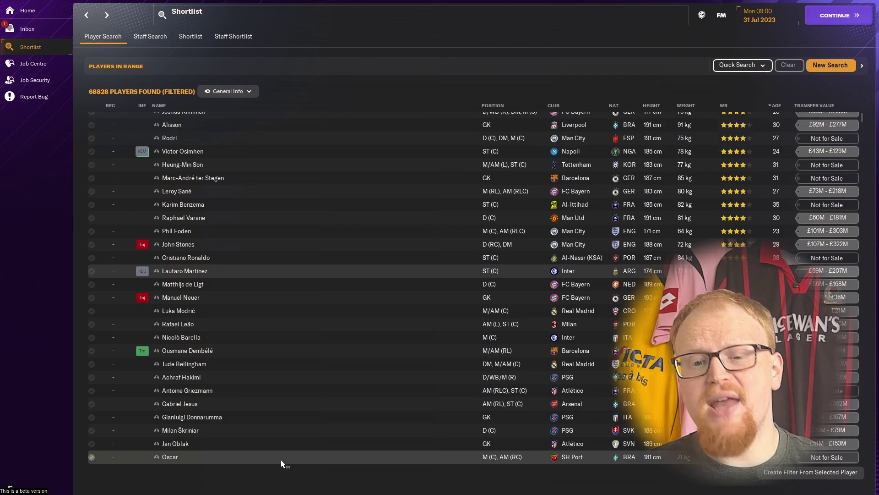
scroll(282, 464, "down", 1)
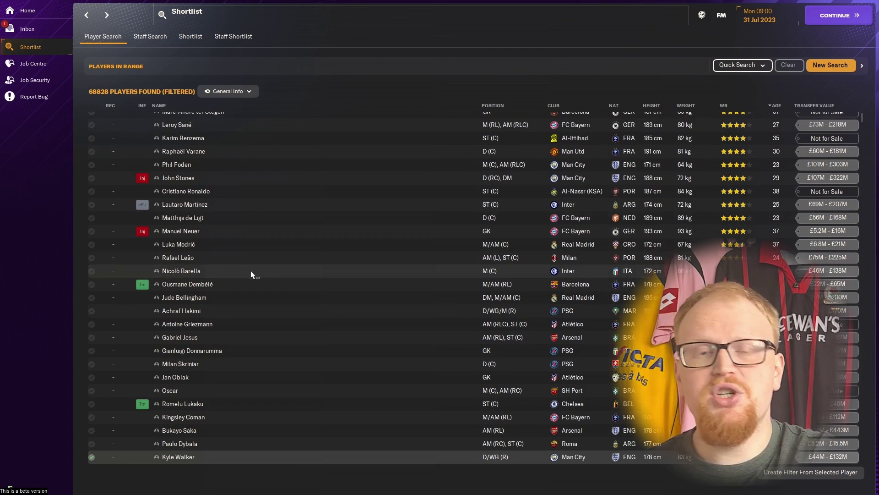
left_click(192, 246)
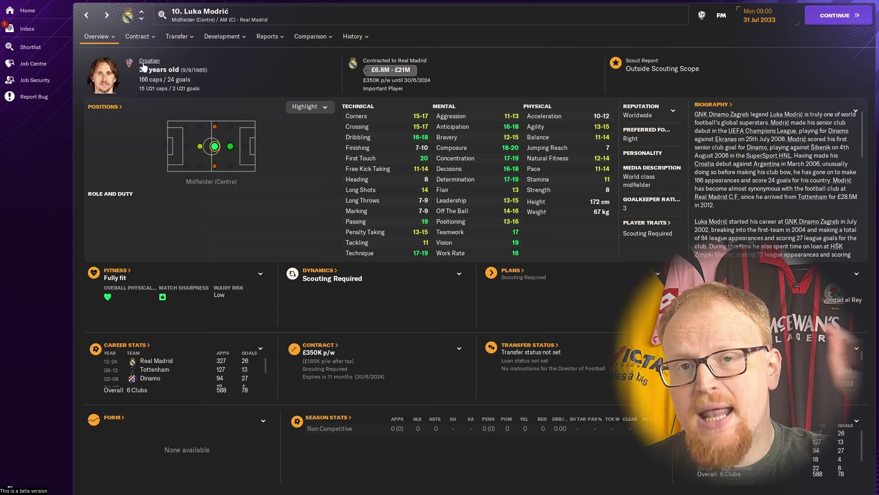
left_click(87, 17)
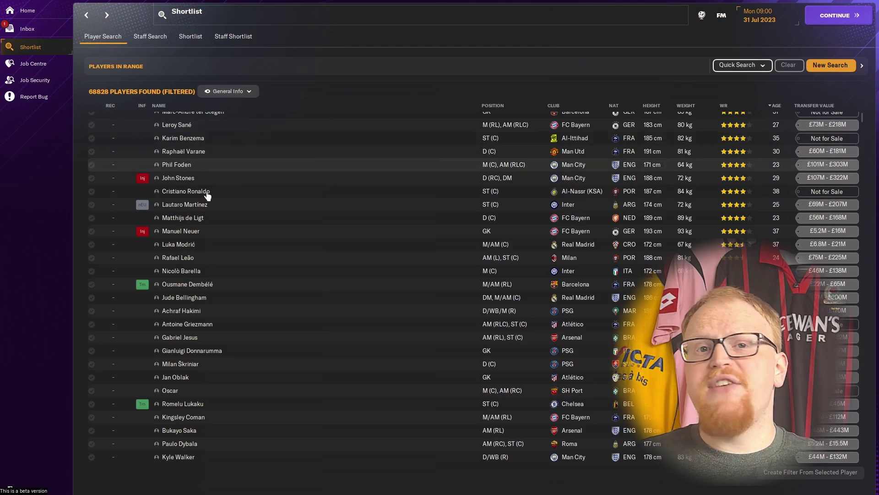
left_click(183, 260)
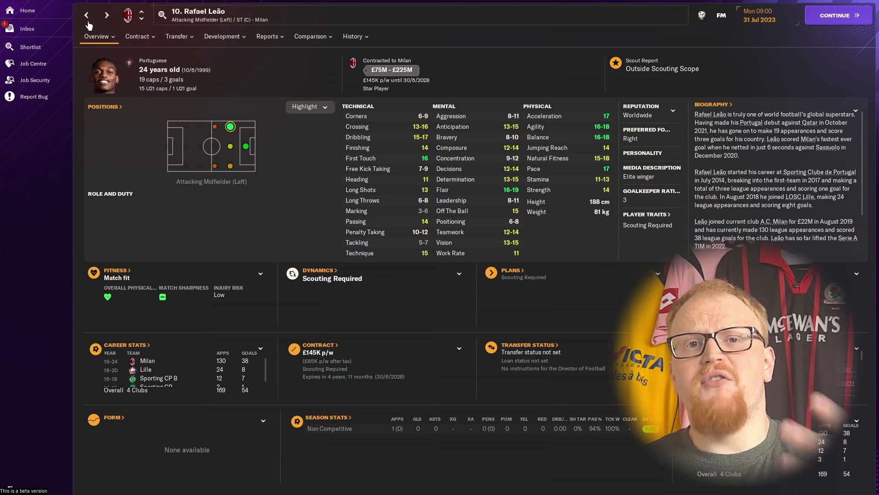
left_click(87, 18)
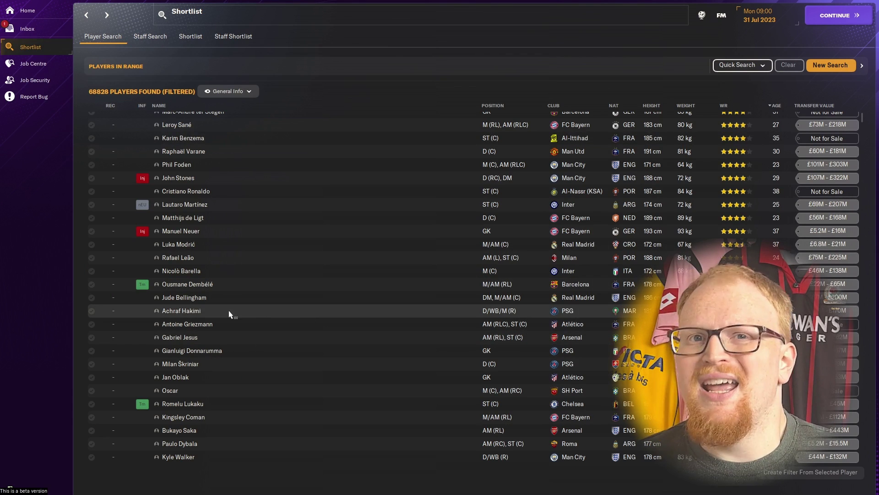
left_click(187, 285)
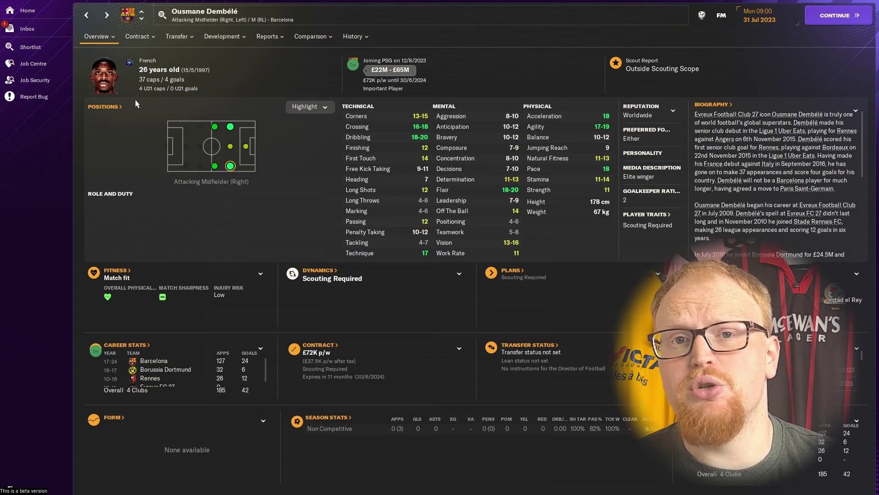
left_click(87, 17)
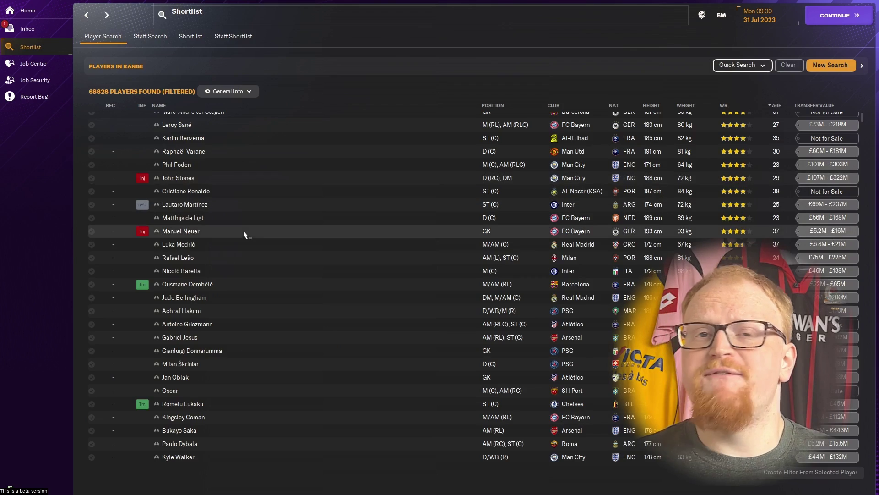
left_click(173, 298)
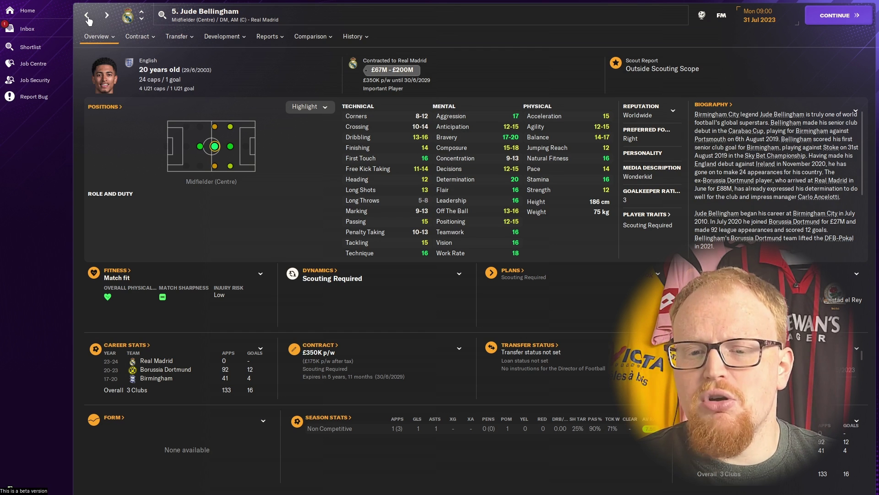
- Open the England page from Bellingham's nationality and check the faces on the profiles of Gareth Southgate, Jordan Henderson and Bukayo Saka
left_click(148, 62)
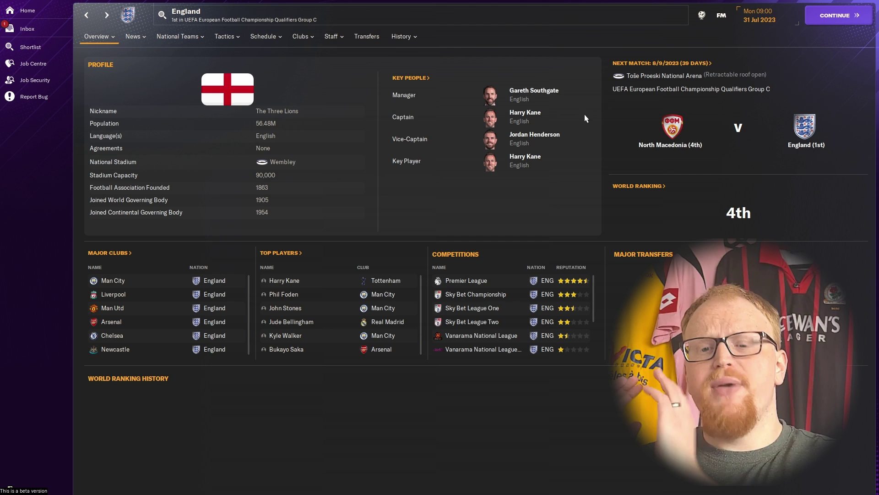
left_click(535, 92)
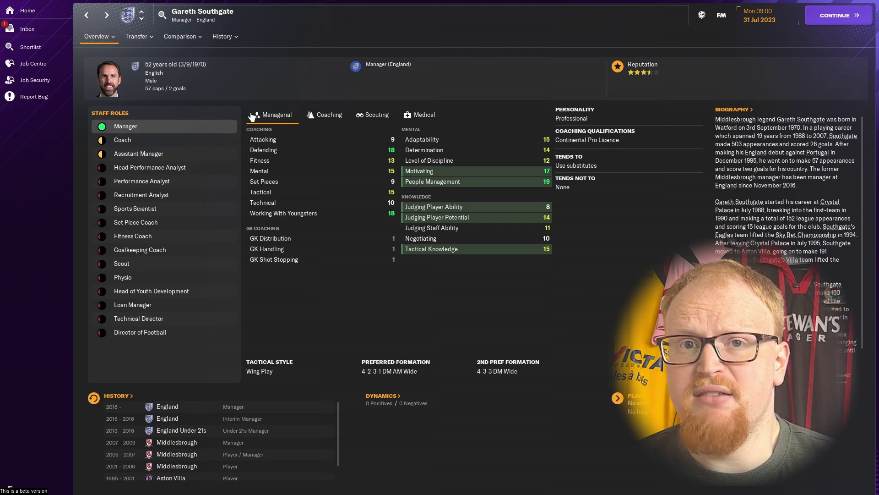
left_click(87, 16)
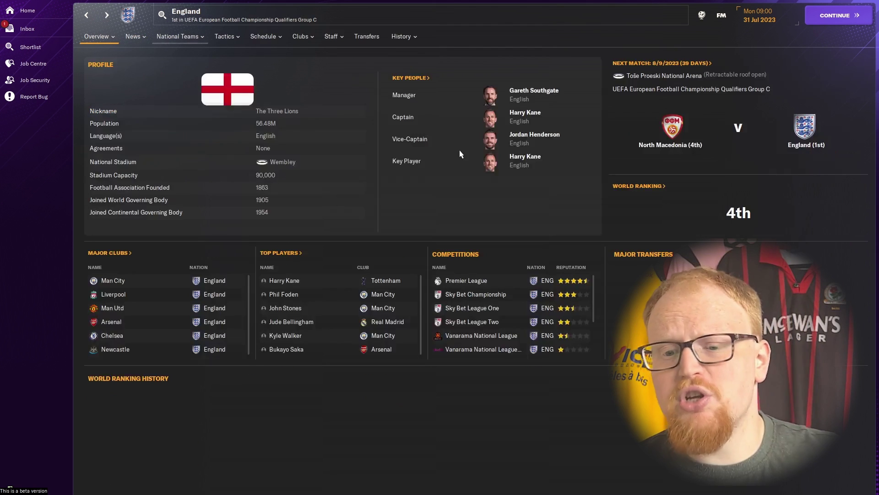
left_click(548, 137)
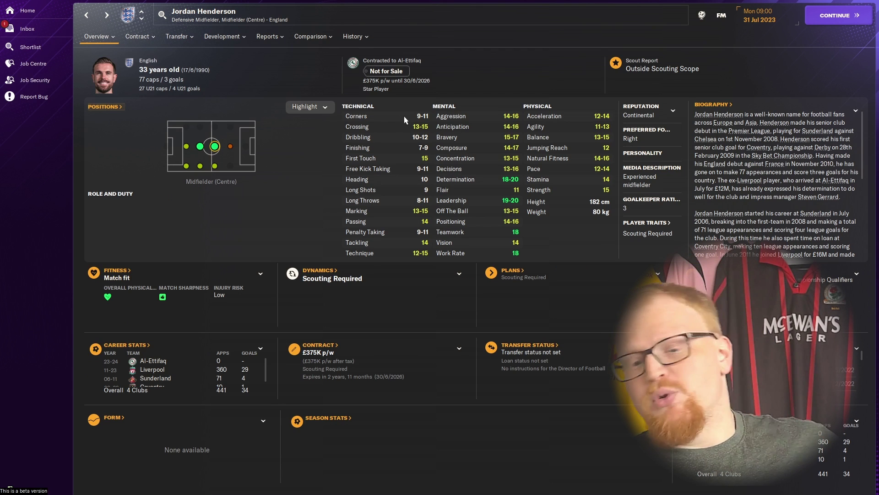
left_click(88, 17)
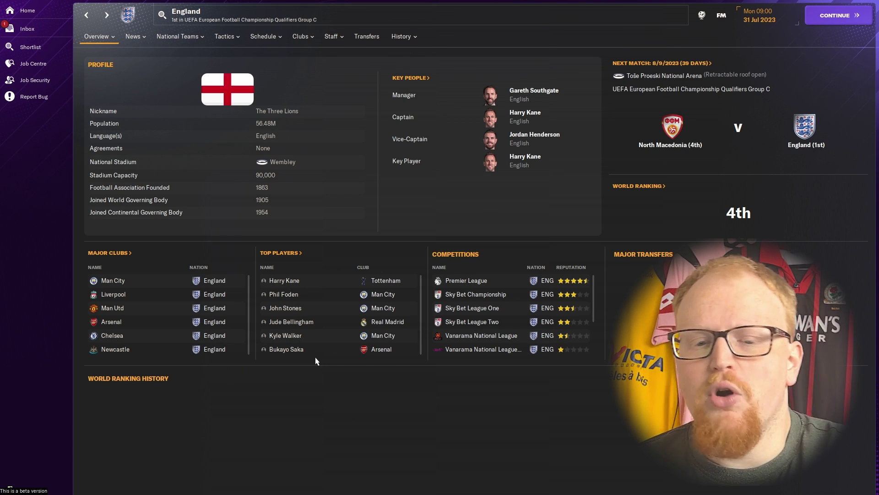
left_click(288, 350)
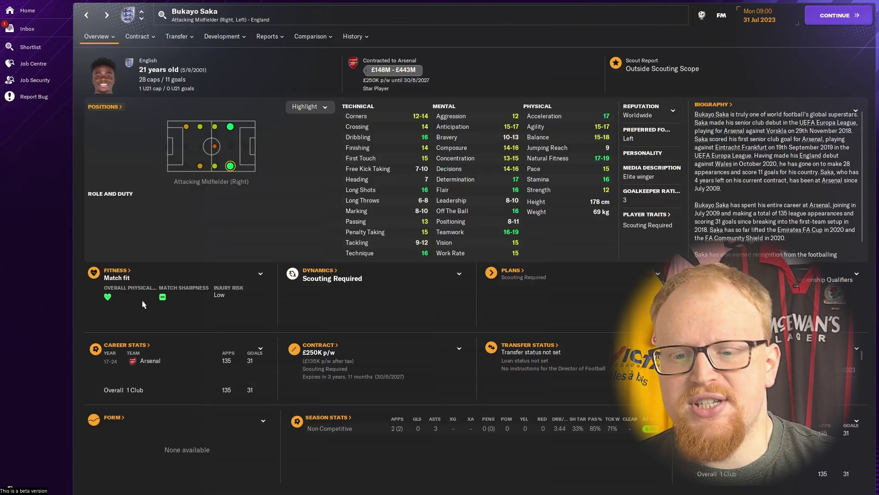